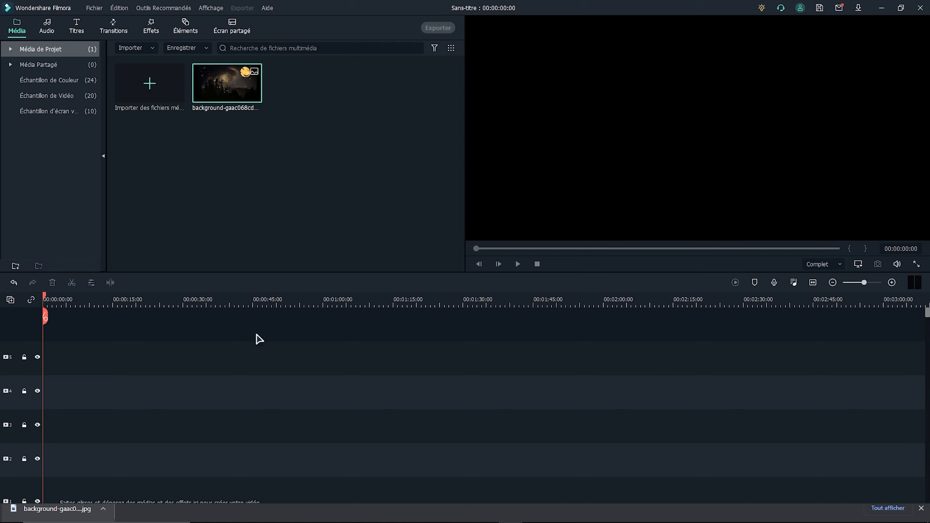
# Place the imported background image on video track 2 at the start of the timeline
pyautogui.moveTo(223, 91); pyautogui.dragTo(43, 460)
pyautogui.scroll(-4, 71, 460)
# Switch to the browser and review the Pixabay background page and the dafont Batman font pages
pyautogui.click(249, 513)
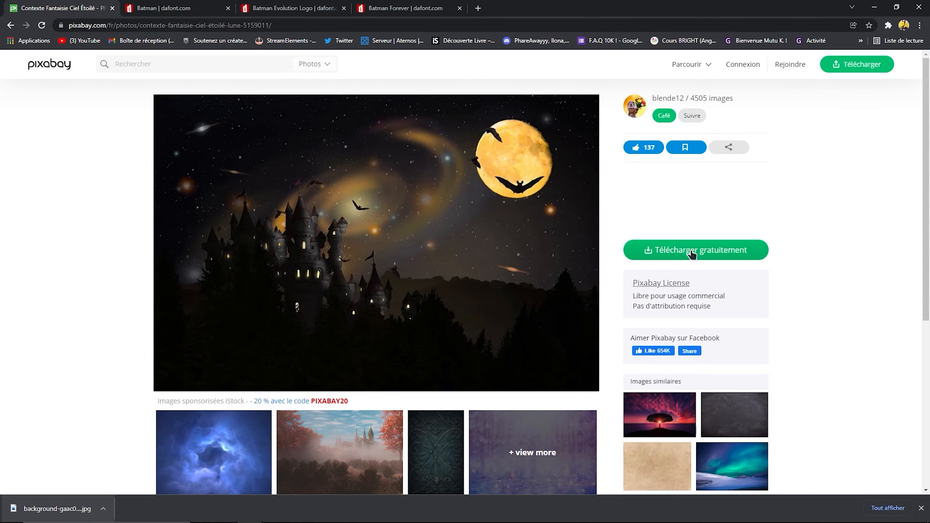
pyautogui.hotkey('ctrl', 'Tab')
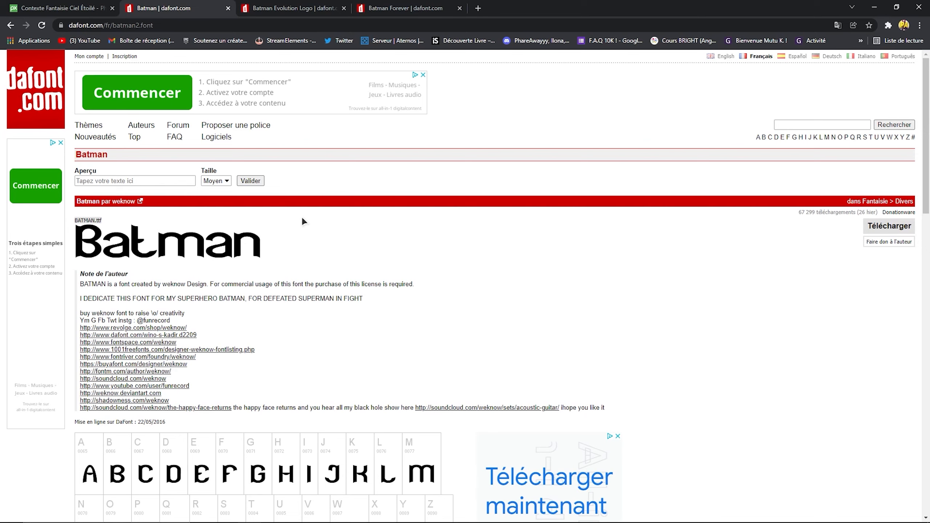
pyautogui.click(297, 5)
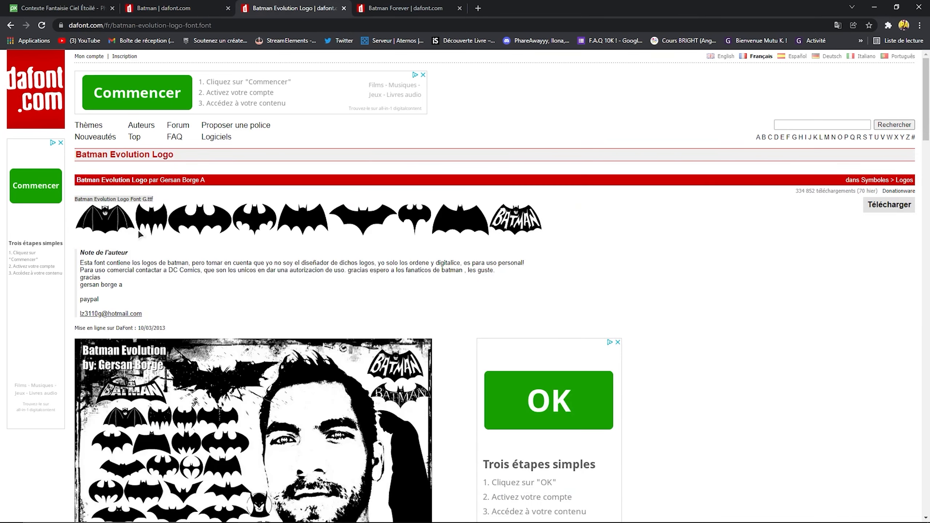
pyautogui.hotkey('ctrl', 'Tab')
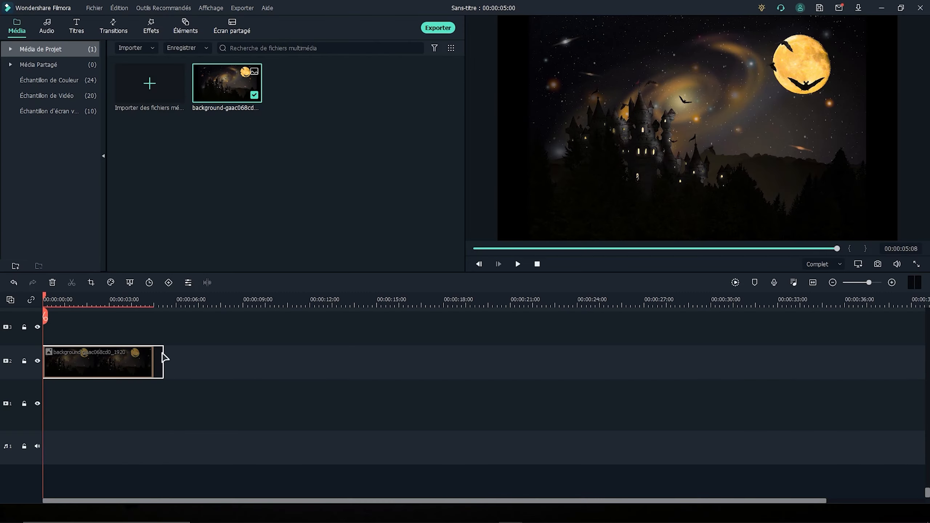
# Extend the background clip to about 10 seconds and stretch its image horizontally to fill the full frame width
pyautogui.moveTo(161, 357); pyautogui.dragTo(268, 346)
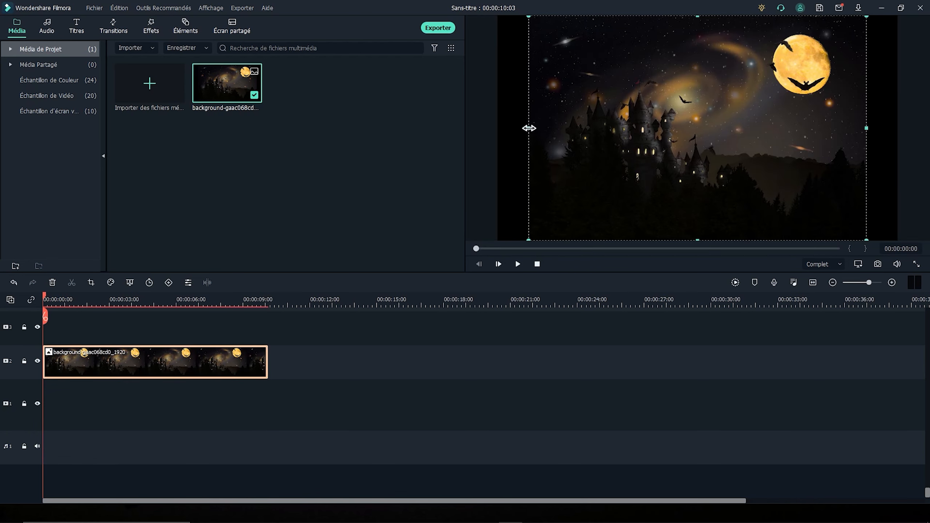
pyautogui.moveTo(529, 128); pyautogui.dragTo(496, 129)
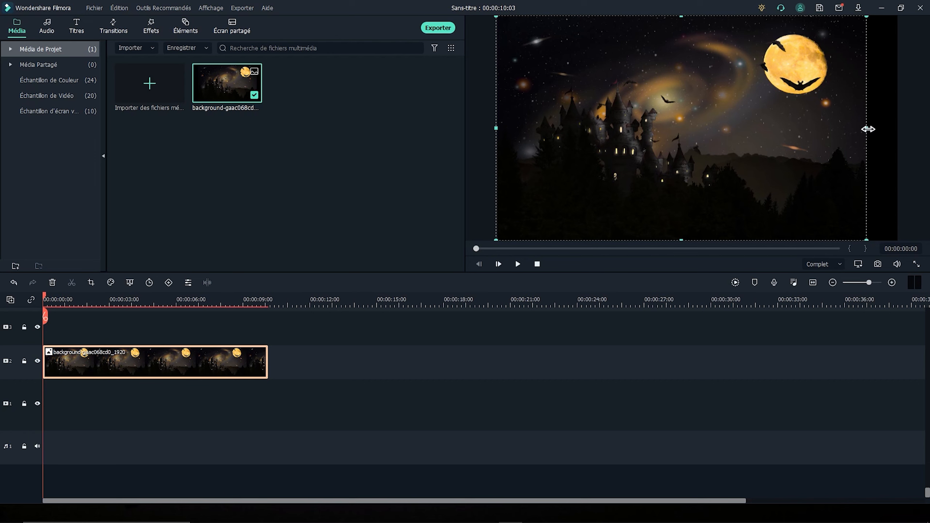
pyautogui.moveTo(867, 128); pyautogui.dragTo(898, 129)
pyautogui.click(501, 406)
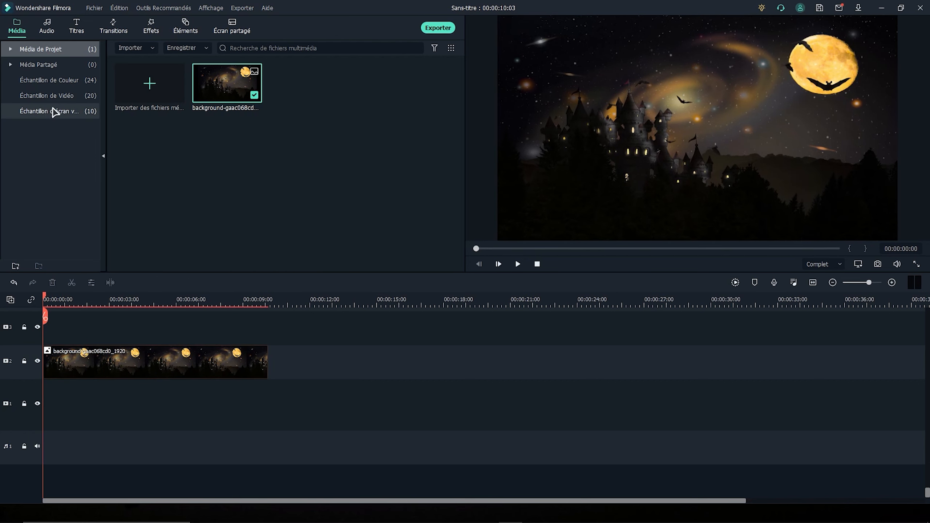
# Add the Dégradé 4 colour sample on track 1 beneath the background and extend it to the background clip's length
pyautogui.click(51, 80)
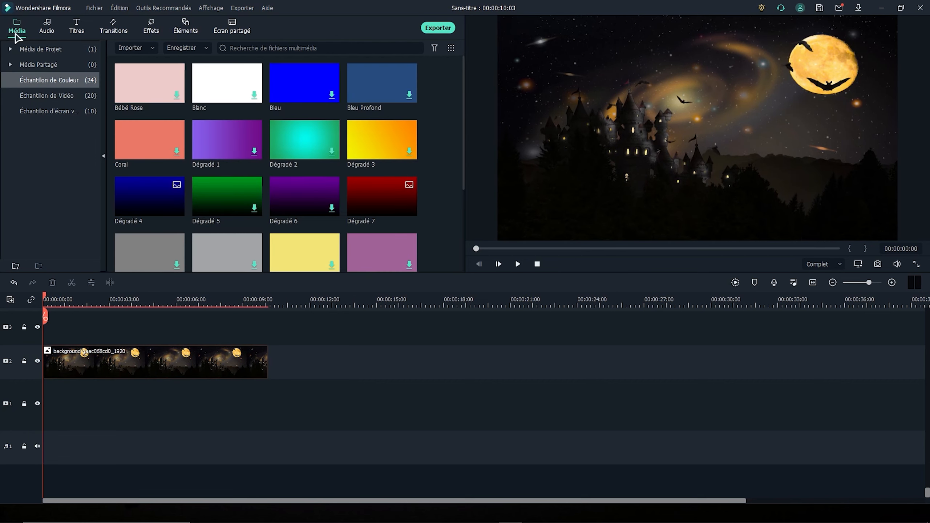
pyautogui.scroll(-4, 281, 158)
pyautogui.moveTo(147, 74); pyautogui.dragTo(41, 403)
pyautogui.moveTo(153, 407); pyautogui.dragTo(264, 400)
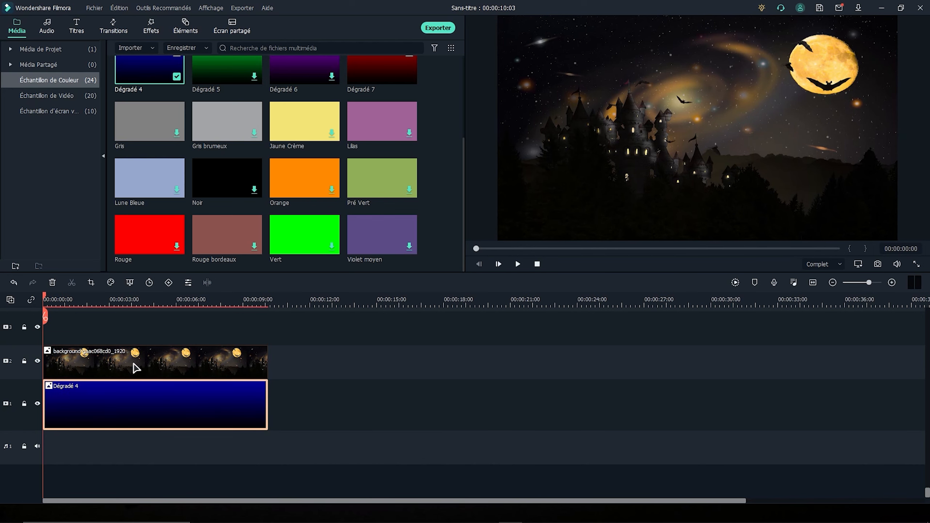
# Set the background image's blend mode to Lumière ponctuelle
pyautogui.doubleClick(132, 367)
pyautogui.click(198, 84)
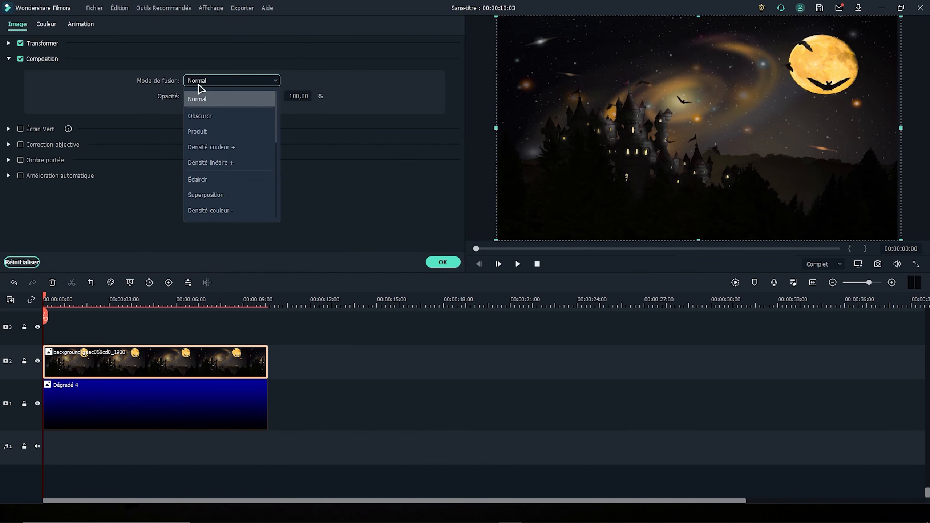
pyautogui.scroll(-4, 241, 172)
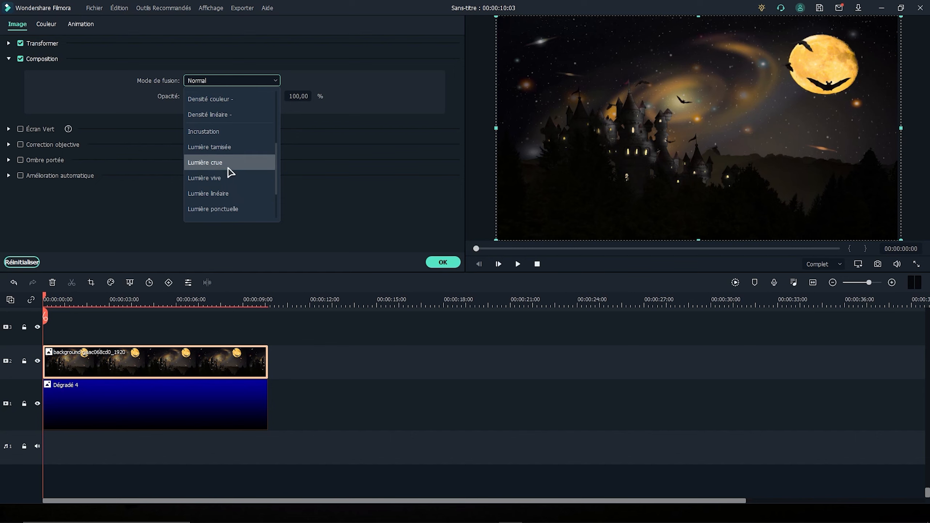
pyautogui.scroll(-1, 229, 164)
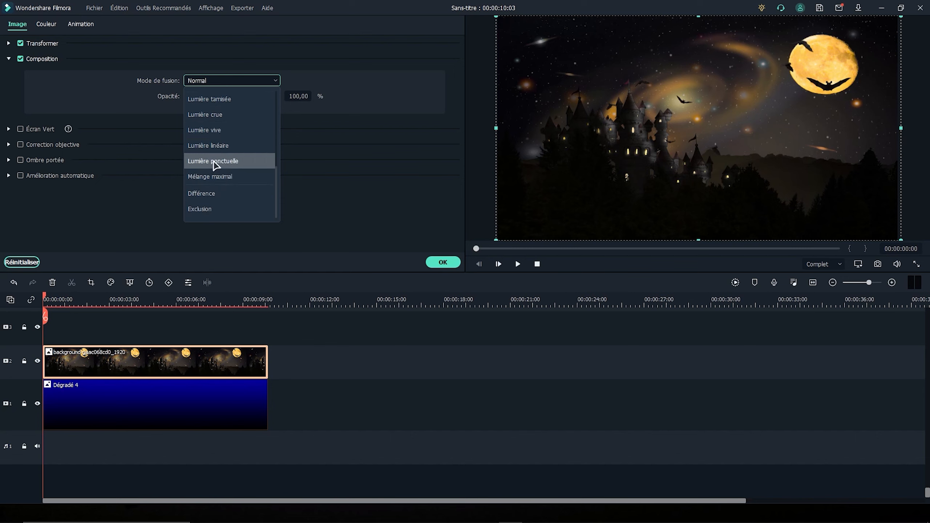
pyautogui.click(240, 161)
pyautogui.click(443, 262)
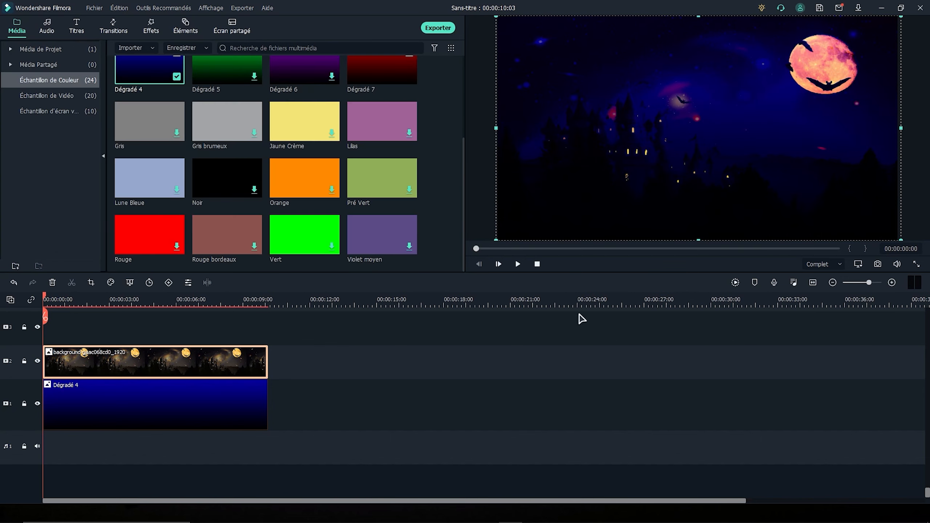
pyautogui.click(437, 408)
# Find the Extrême effect, add it on track 3 above the background, and extend it to the background clip's length
pyautogui.click(151, 26)
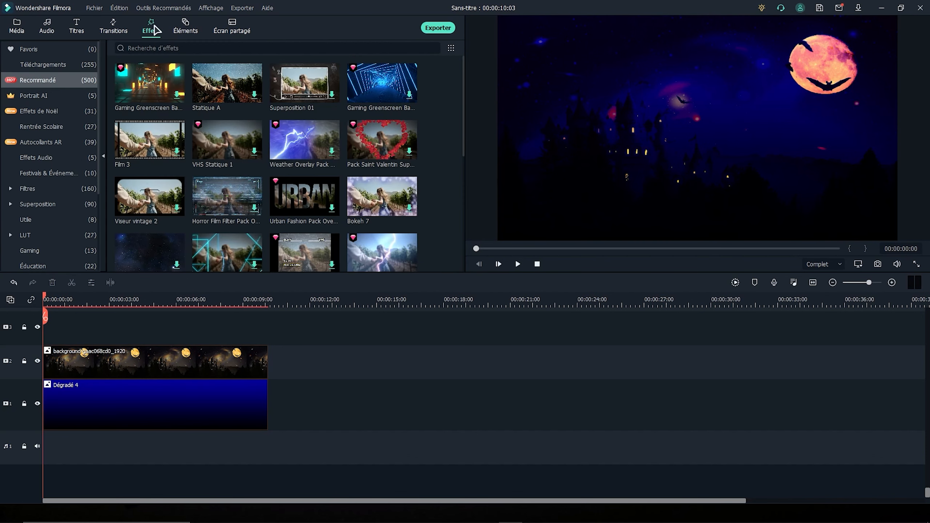
pyautogui.click(172, 48)
pyautogui.write('ext')
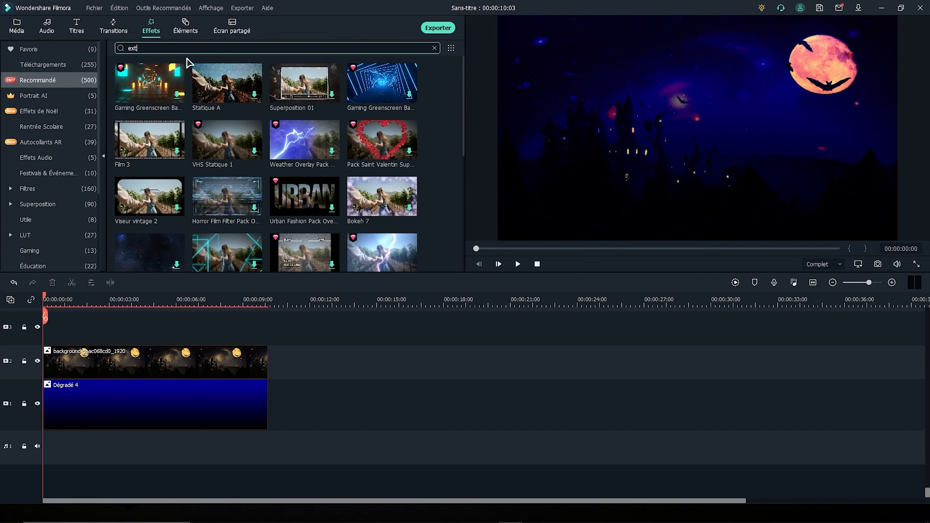
pyautogui.moveTo(149, 83); pyautogui.dragTo(43, 340)
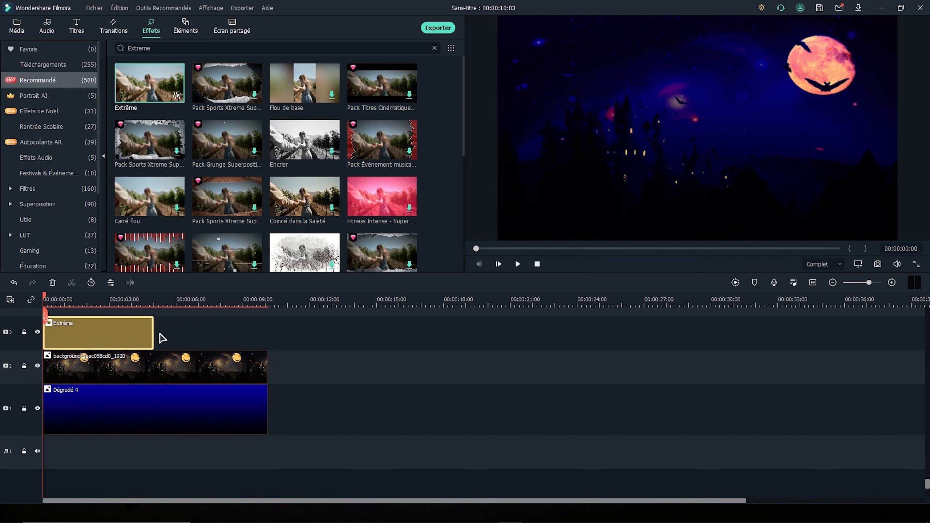
pyautogui.moveTo(154, 336); pyautogui.dragTo(267, 336)
pyautogui.scroll(3, 327, 375)
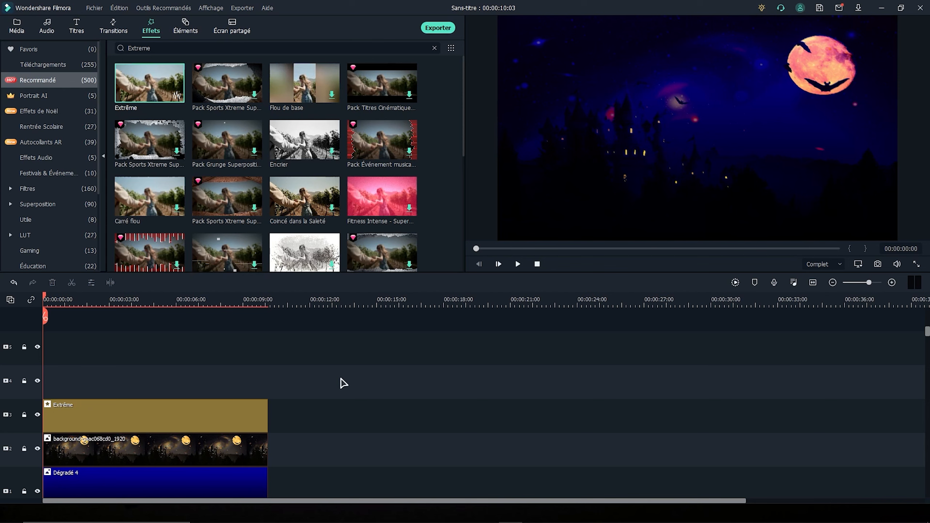
# Find the Basique 6 title, place it on track 5 at the timeline's start, and extend it to the other clips' length
pyautogui.click(77, 29)
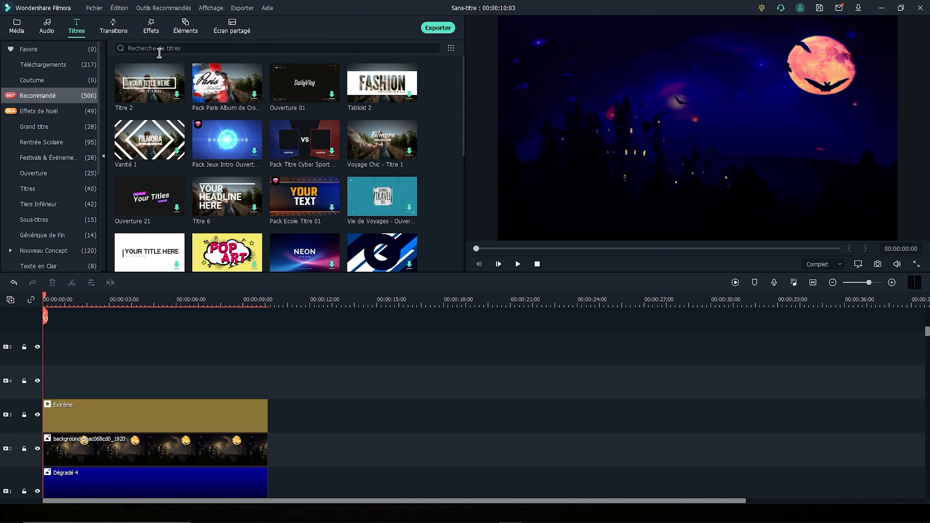
pyautogui.click(159, 49)
pyautogui.write('Basique')
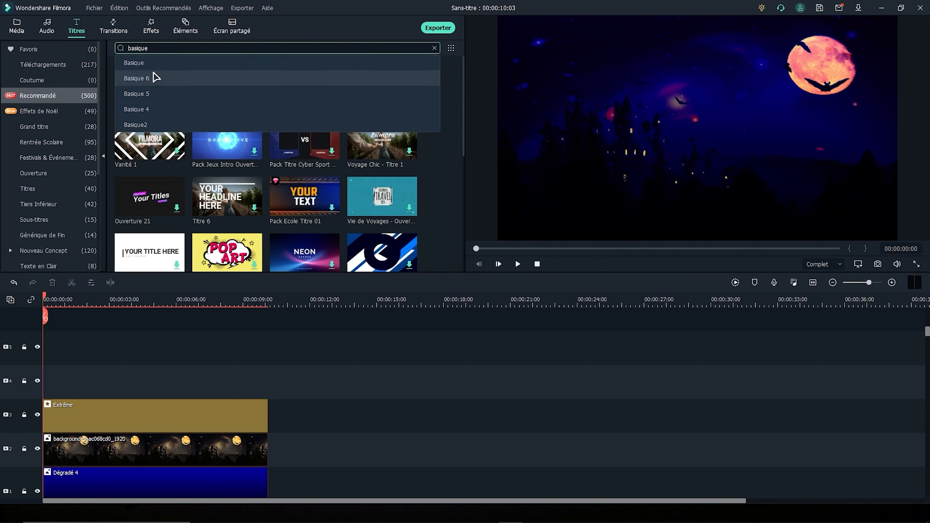
pyautogui.click(153, 77)
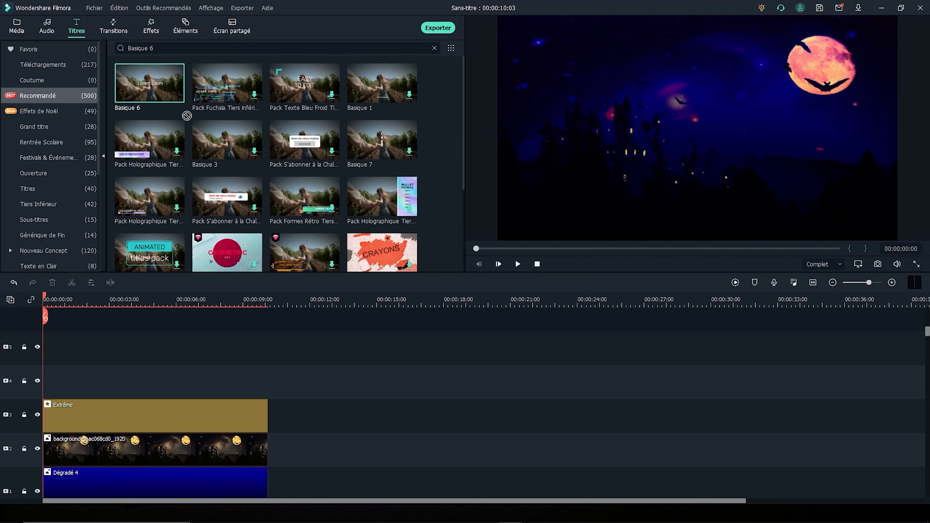
pyautogui.moveTo(182, 111); pyautogui.dragTo(15, 356)
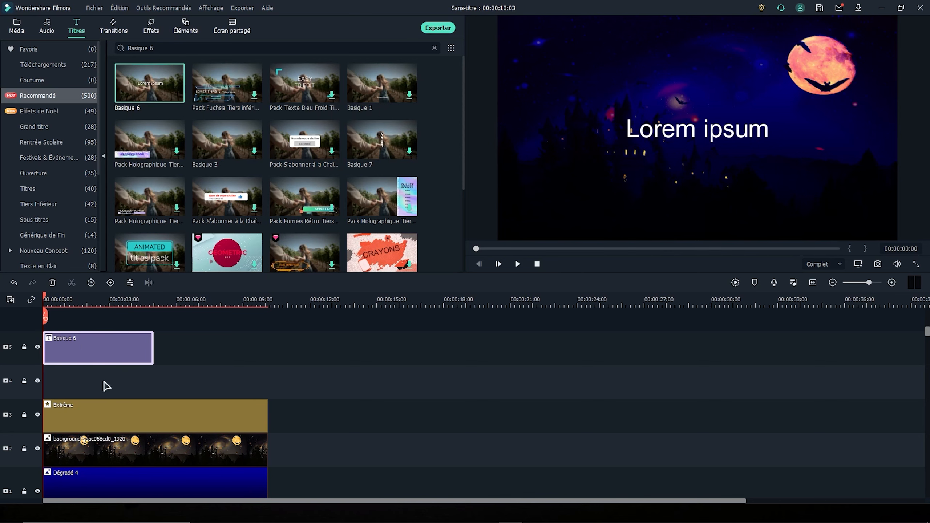
pyautogui.moveTo(153, 348); pyautogui.dragTo(266, 348)
# Replace the Basique 6 title's placeholder text with FILMORA
pyautogui.doubleClick(179, 347)
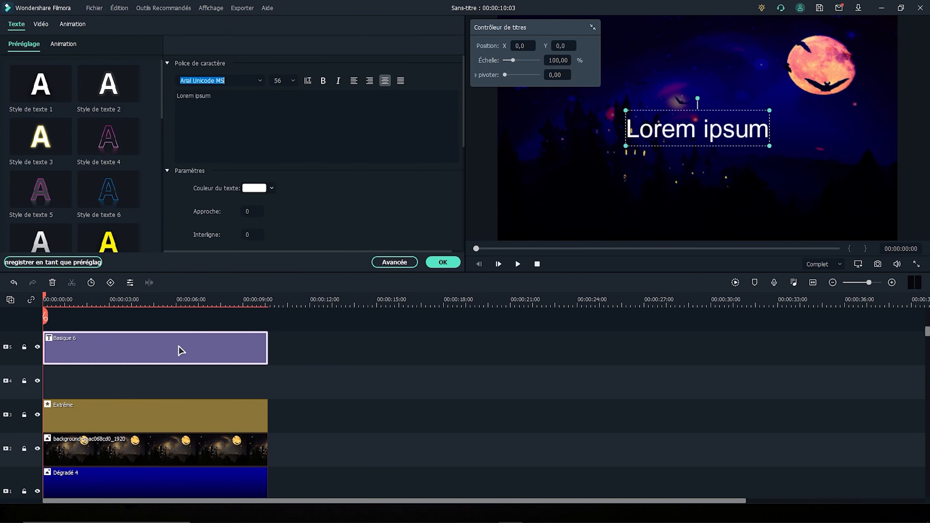
pyautogui.click(226, 110)
pyautogui.hotkey('ctrl', 'a')
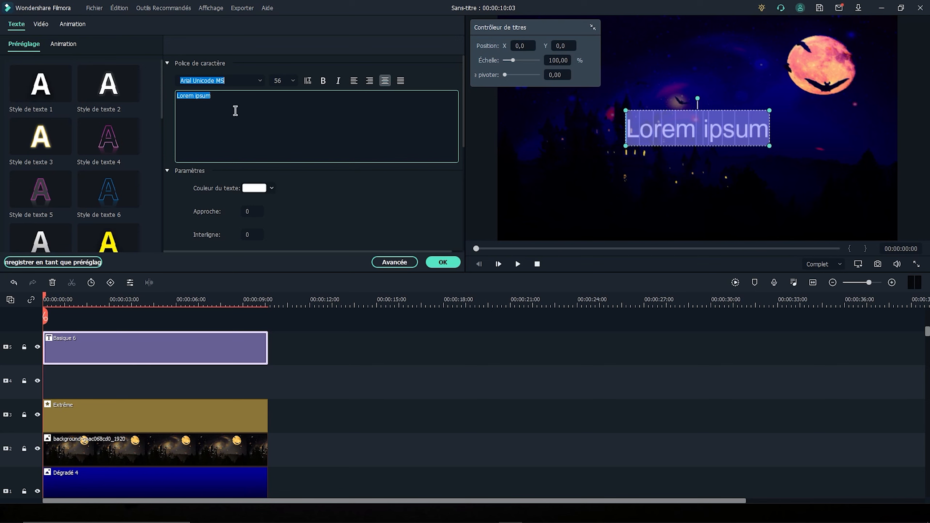
pyautogui.write('FILMORA')
# Set the FILMORA title's font to BatmanForeverAlternate
pyautogui.click(258, 81)
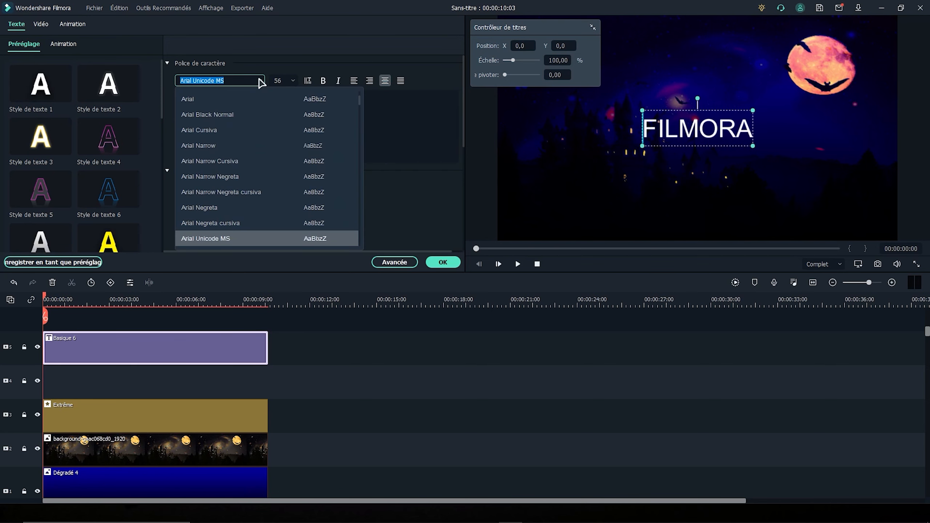
pyautogui.press('b')
pyautogui.press('a')
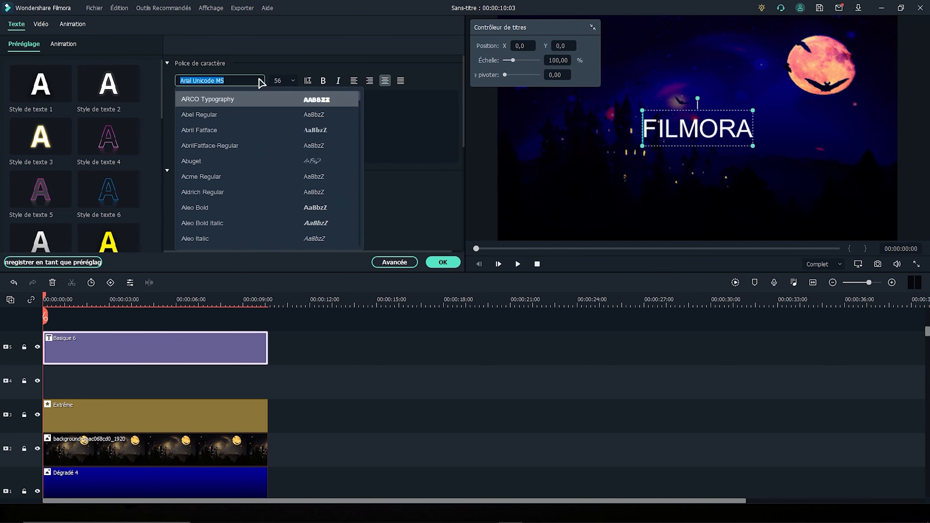
pyautogui.press('t')
pyautogui.click(258, 79)
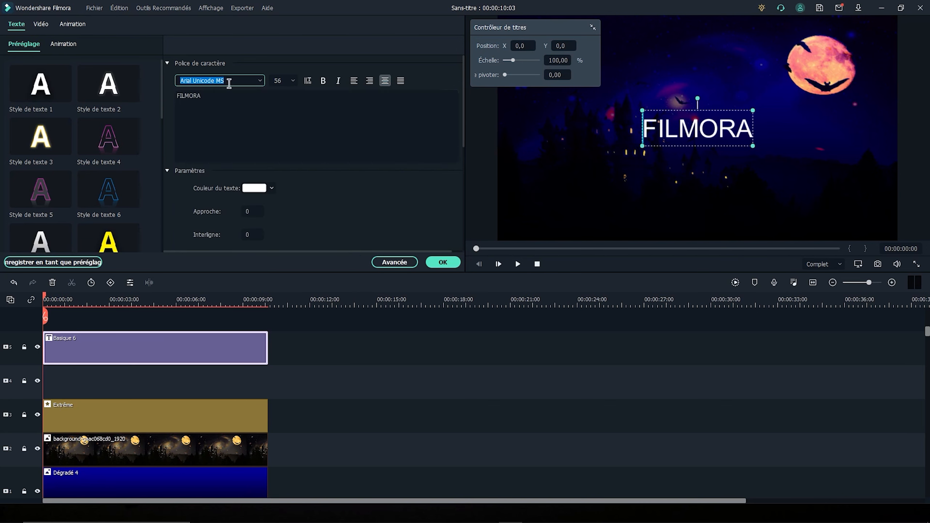
pyautogui.write('b')
pyautogui.click(259, 81)
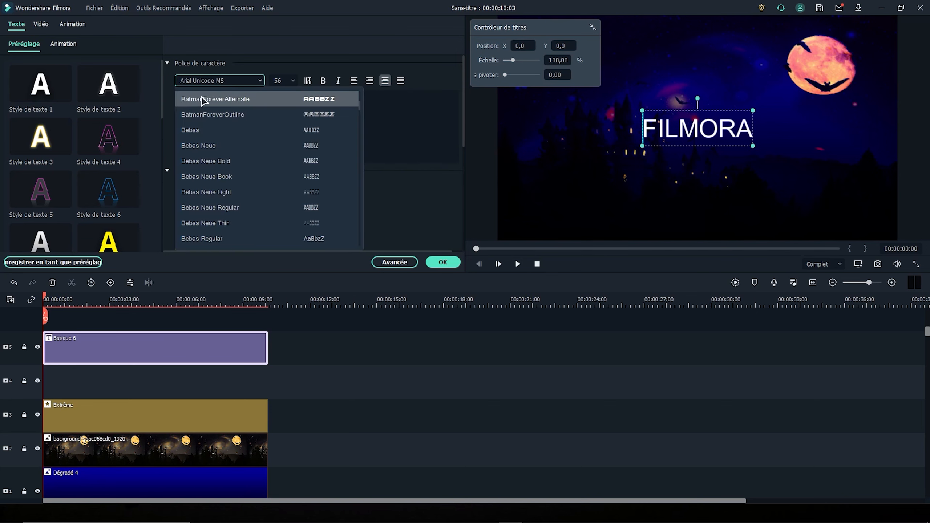
pyautogui.click(290, 102)
# Scale the FILMORA title to about 127.5 % and colour its text dark red
pyautogui.moveTo(512, 60); pyautogui.dragTo(516, 62)
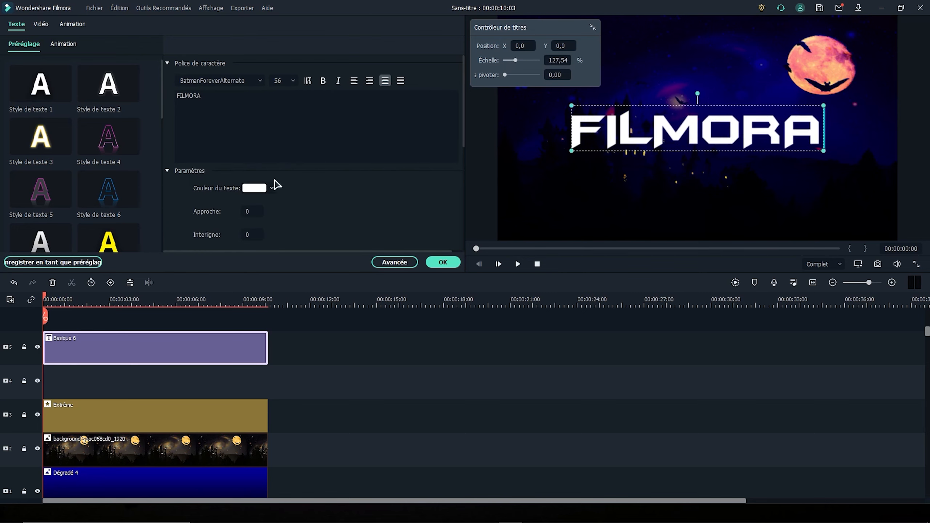
pyautogui.click(255, 188)
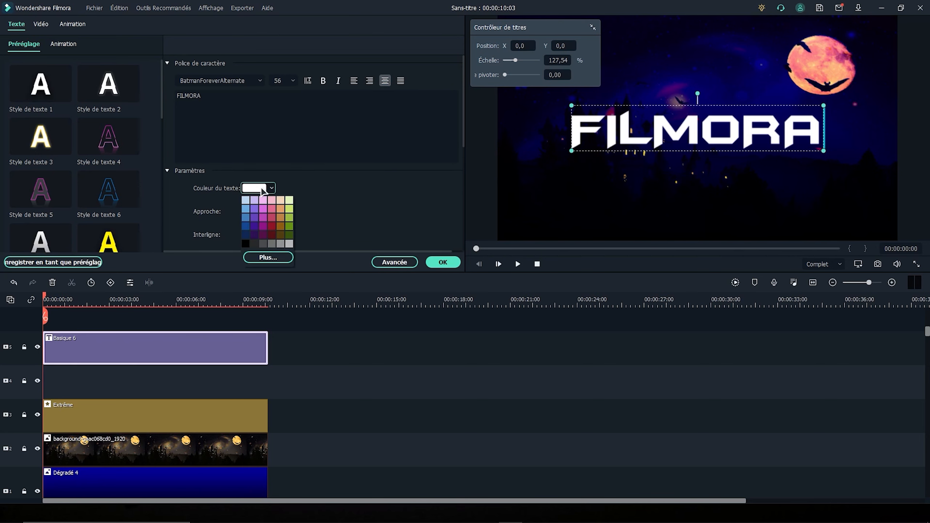
pyautogui.click(277, 230)
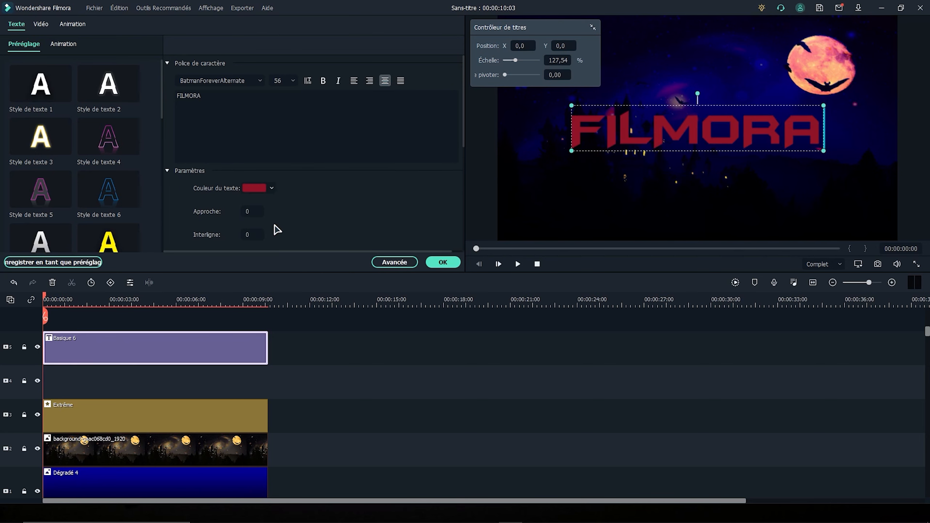
pyautogui.click(443, 262)
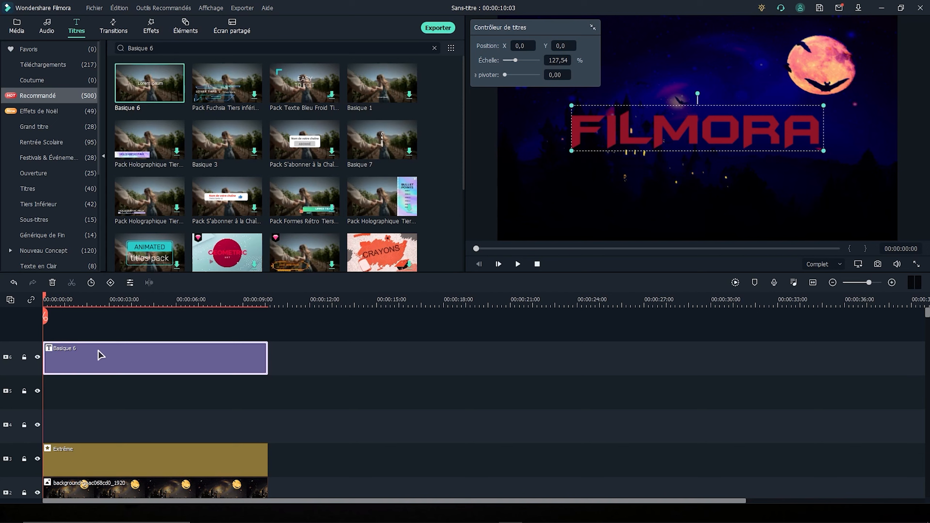
# Duplicate the FILMORA title and place the copy on track 5 at the timeline's start, directly below the original
pyautogui.moveTo(148, 106); pyautogui.dragTo(156, 89)
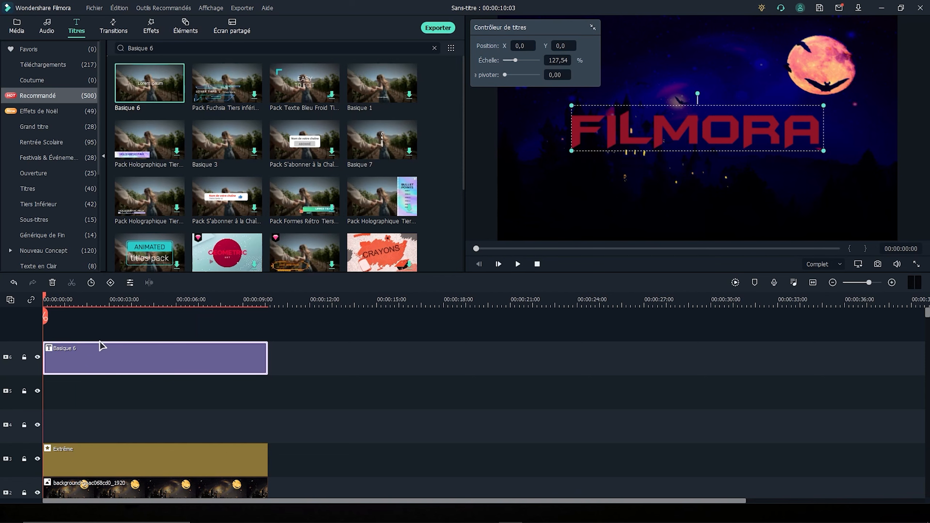
pyautogui.rightClick(96, 362)
pyautogui.click(136, 218)
pyautogui.click(328, 338)
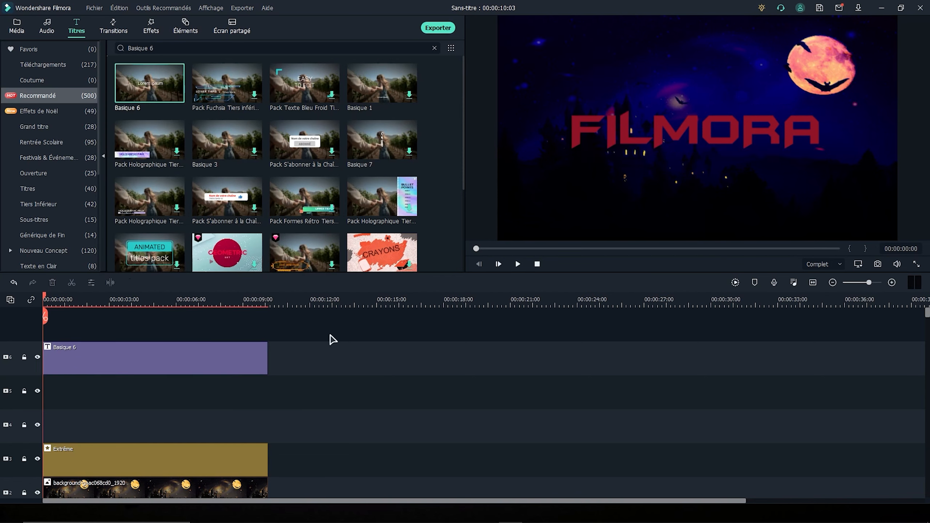
pyautogui.hotkey('ctrl', 'v')
pyautogui.moveTo(390, 365); pyautogui.dragTo(99, 404)
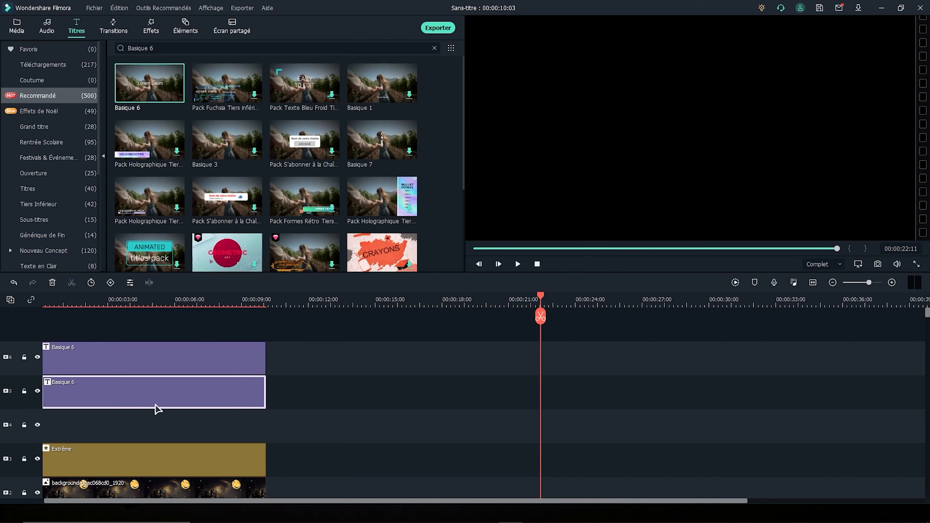
# Delete the FILMORA copy on track 5 and open the remaining FILMORA title for advanced text editing
pyautogui.doubleClick(103, 393)
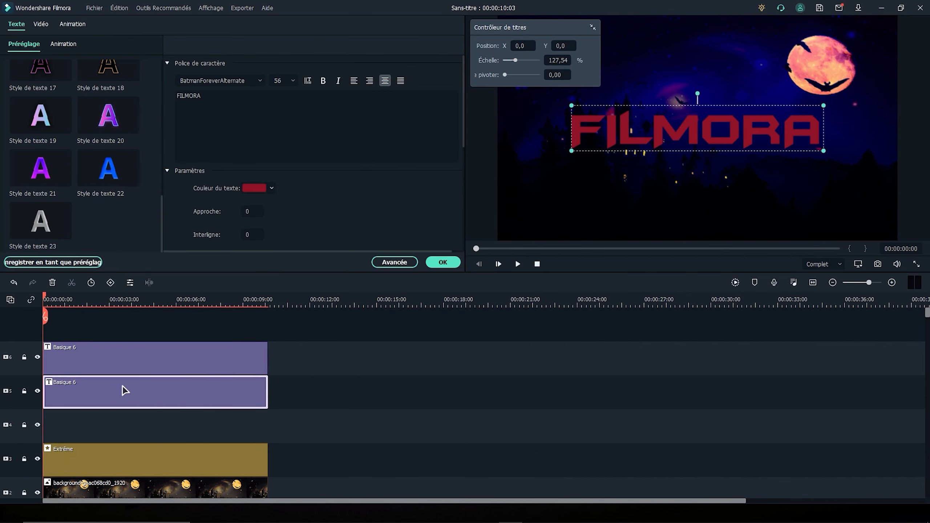
pyautogui.press('Delete')
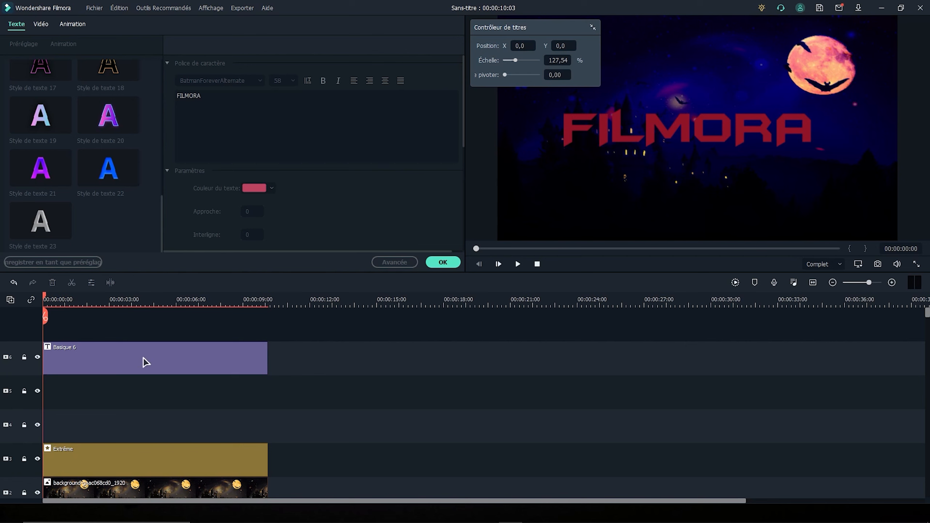
pyautogui.click(143, 357)
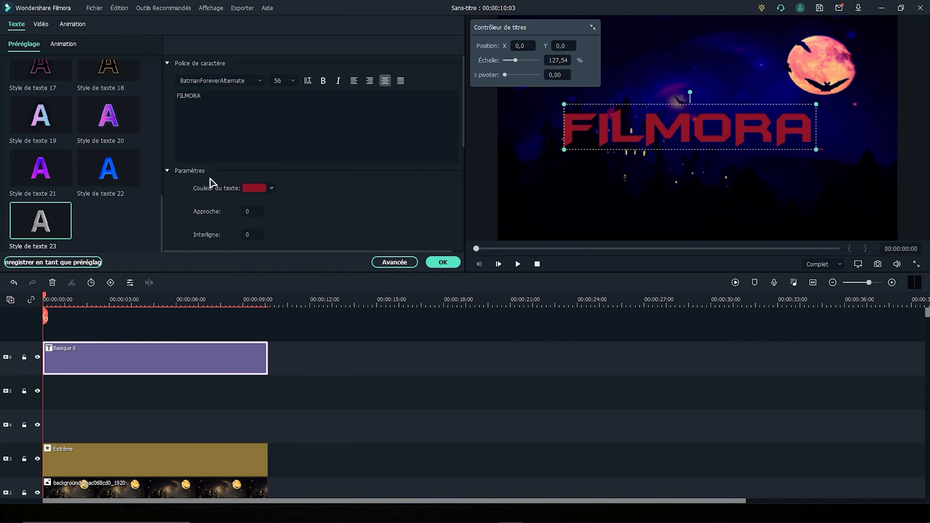
pyautogui.scroll(-5, 269, 187)
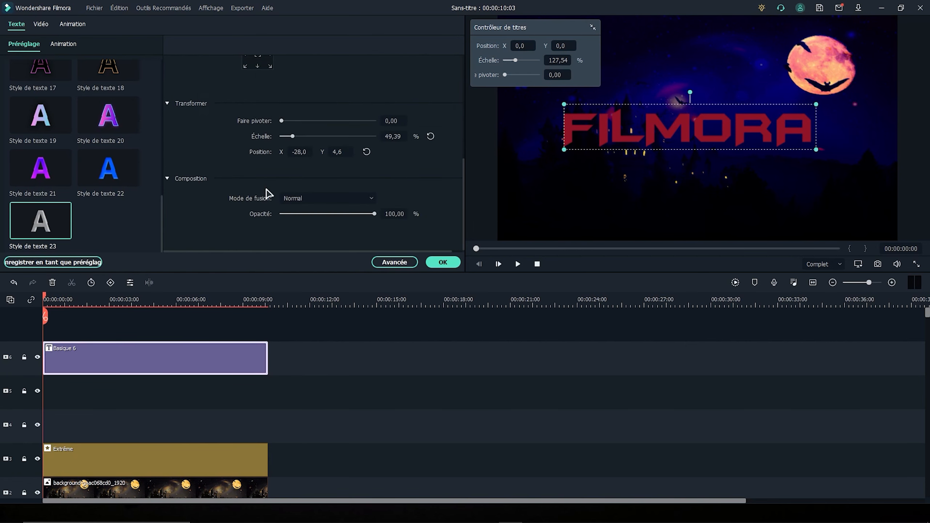
pyautogui.click(394, 262)
pyautogui.click(212, 284)
pyautogui.click(213, 285)
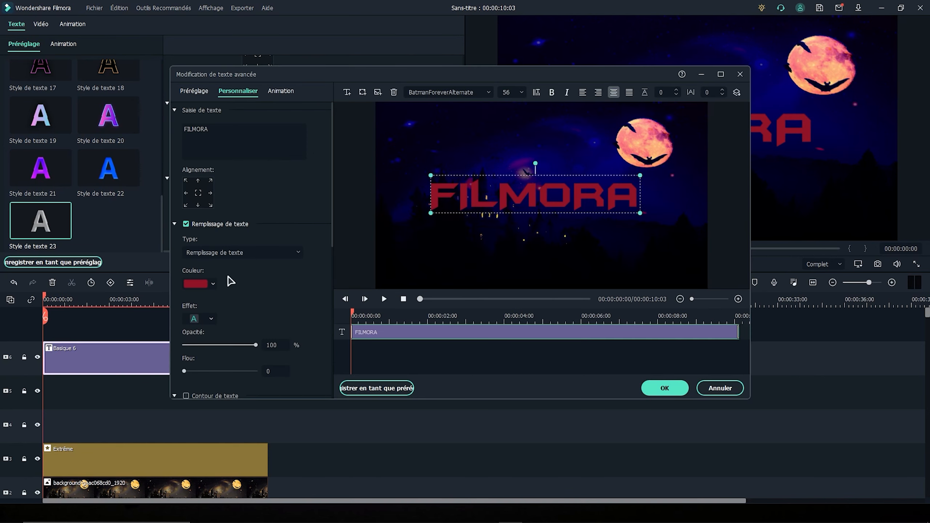
# Add a pinkish-red text outline of size 8 to the FILMORA title
pyautogui.scroll(-5, 222, 290)
pyautogui.click(187, 222)
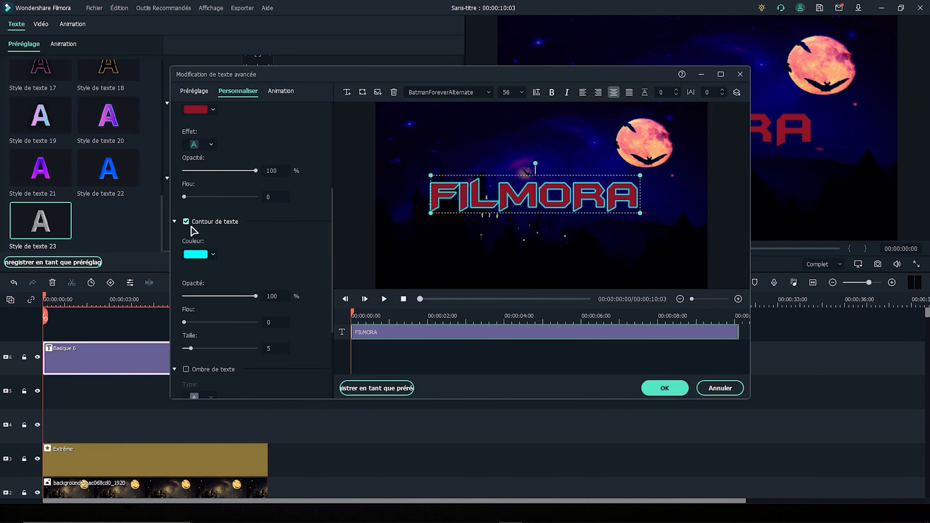
pyautogui.click(211, 255)
pyautogui.click(212, 285)
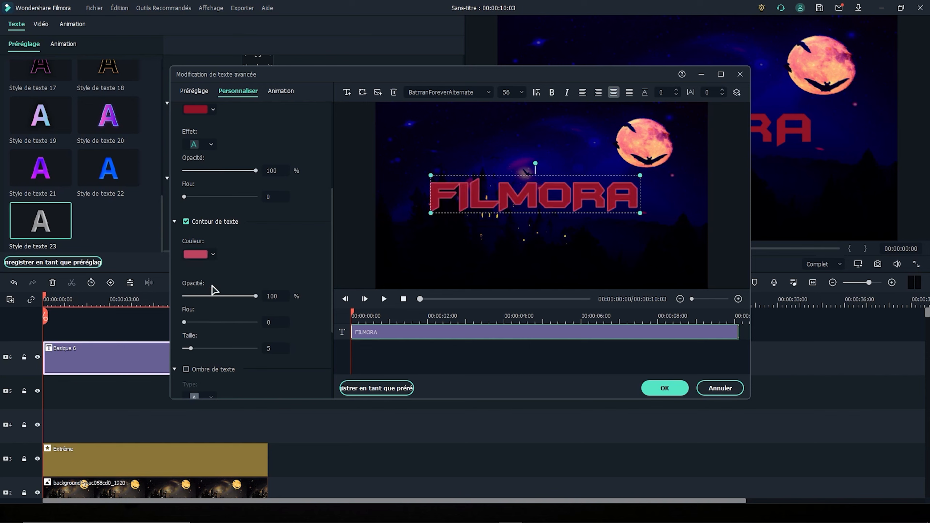
pyautogui.scroll(-1, 220, 293)
pyautogui.moveTo(191, 319); pyautogui.dragTo(196, 321)
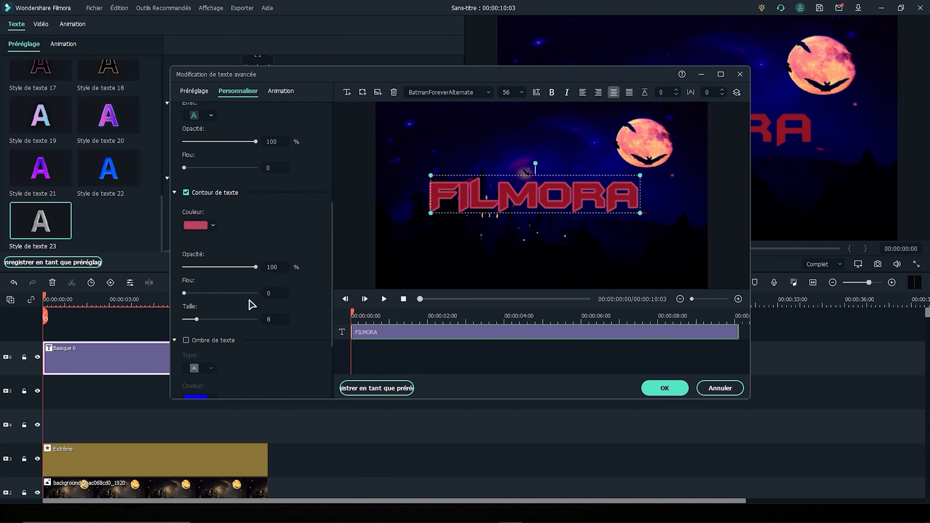
# Add a dark red text shadow with a blur of 10 to the FILMORA title and apply the advanced text changes
pyautogui.scroll(-2, 309, 313)
pyautogui.scroll(-1, 309, 313)
pyautogui.click(187, 253)
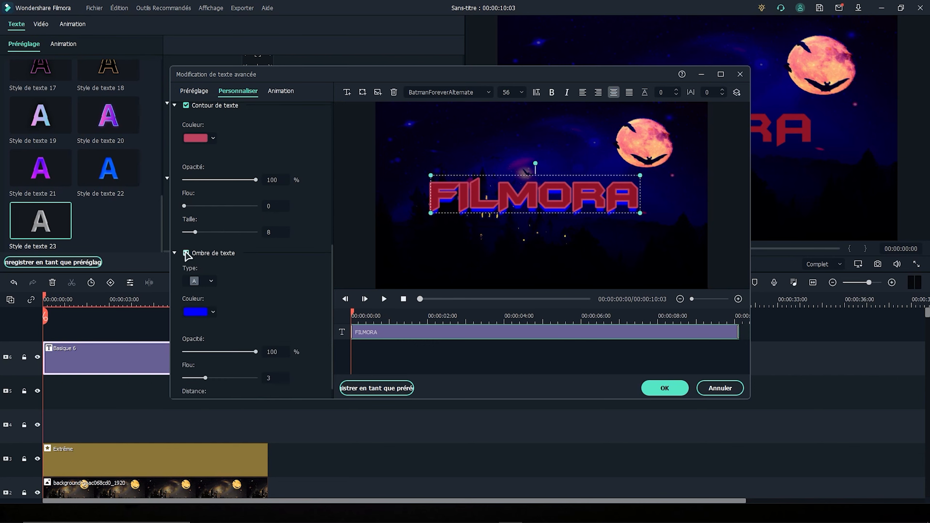
pyautogui.click(213, 314)
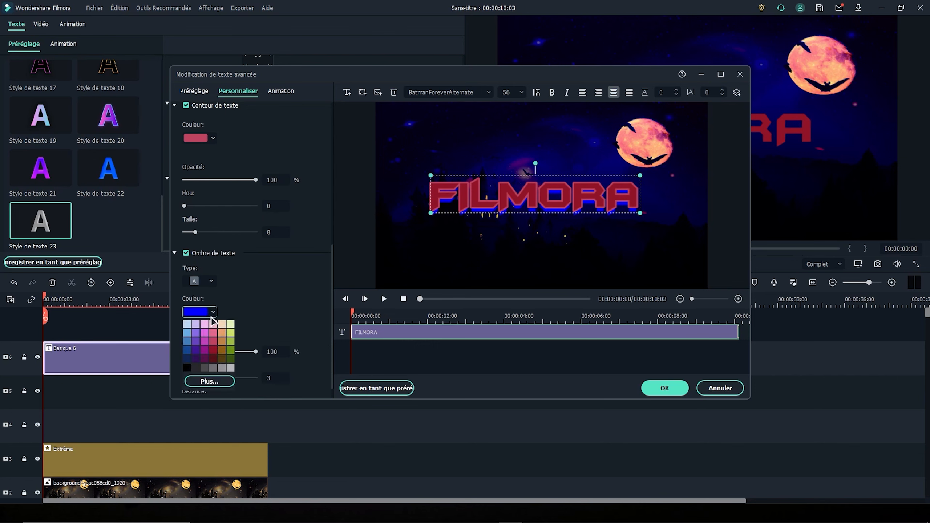
pyautogui.click(213, 350)
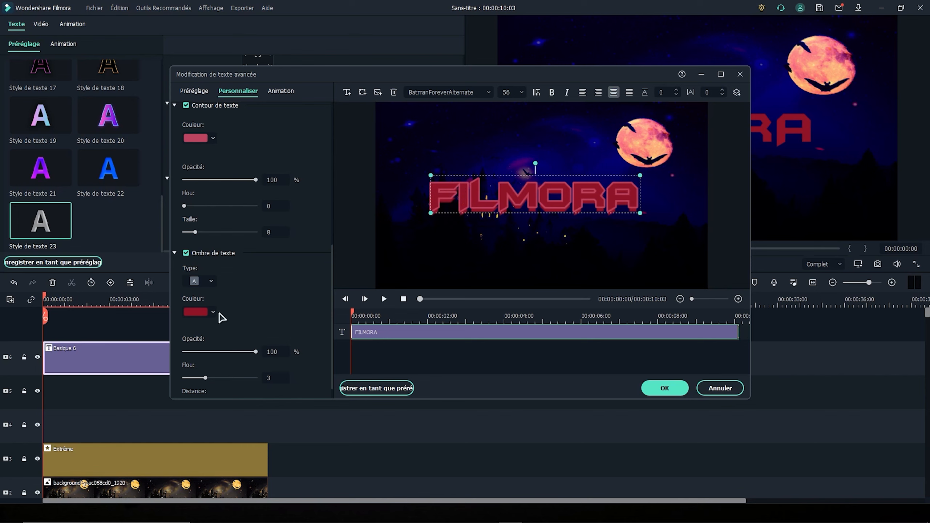
pyautogui.scroll(-1, 262, 310)
pyautogui.moveTo(205, 359); pyautogui.dragTo(284, 358)
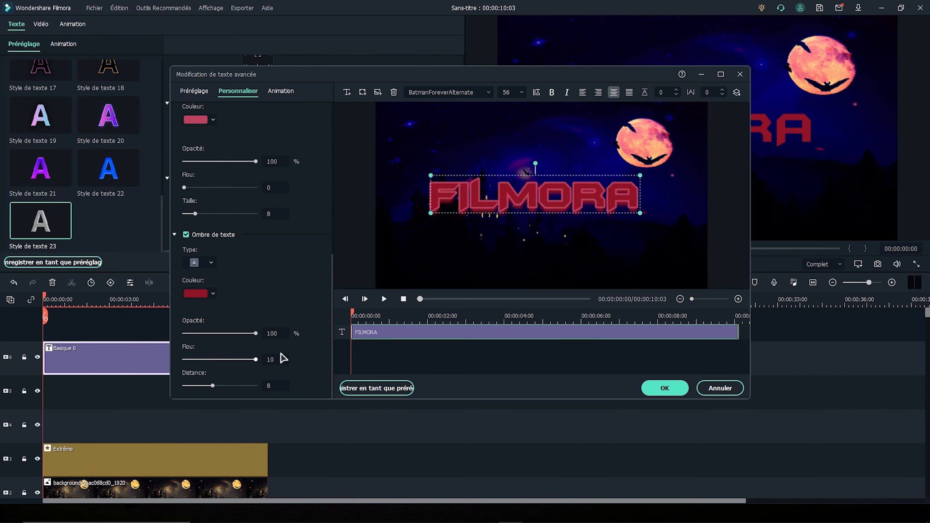
pyautogui.click(663, 388)
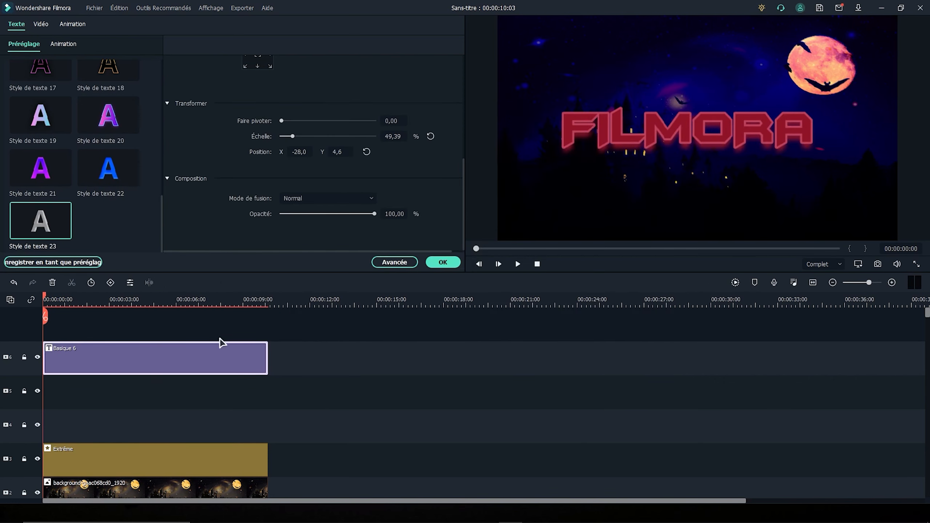
# Duplicate the outlined FILMORA title and place the copy on track 5 at the timeline's start, directly below the original
pyautogui.click(315, 302)
pyautogui.hotkey('ctrl', 'v')
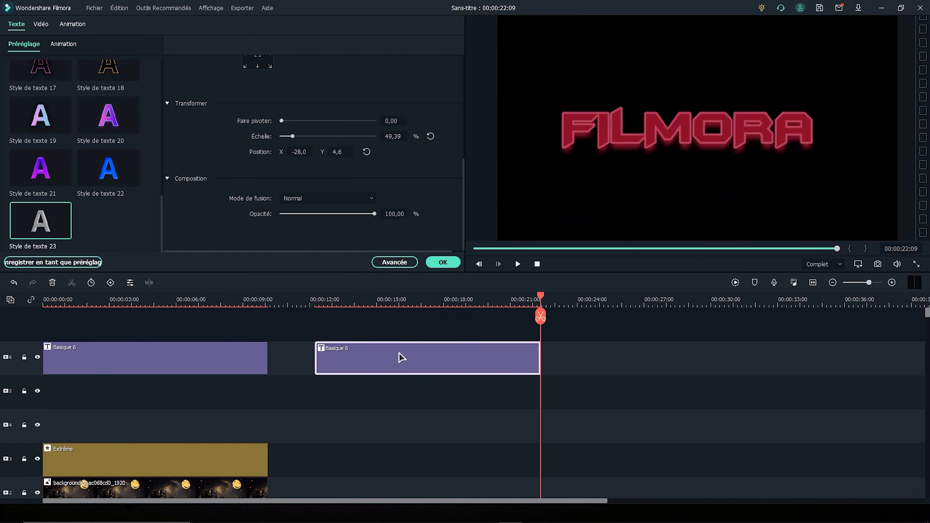
pyautogui.moveTo(401, 357); pyautogui.dragTo(118, 400)
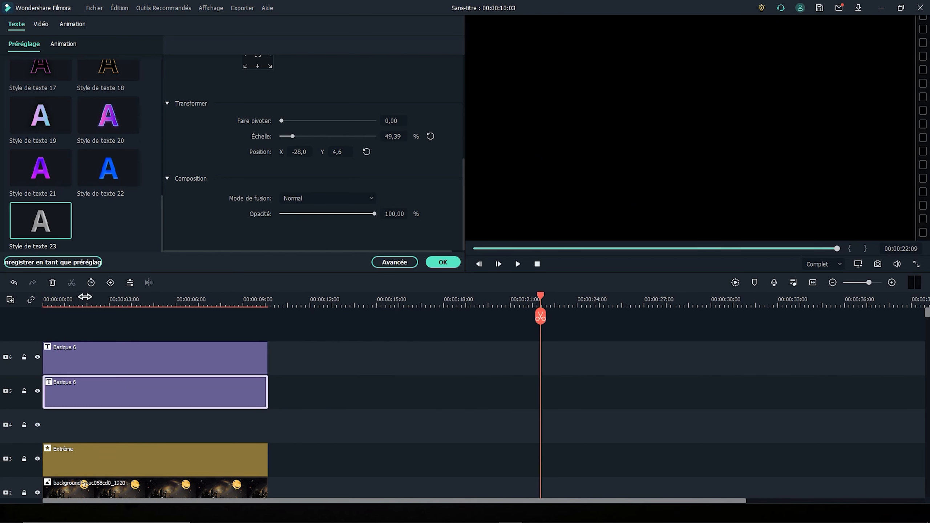
# Replace the text of the title copy on track 5 with WONDERSHARE
pyautogui.moveTo(84, 297); pyautogui.dragTo(75, 298)
pyautogui.click(146, 394)
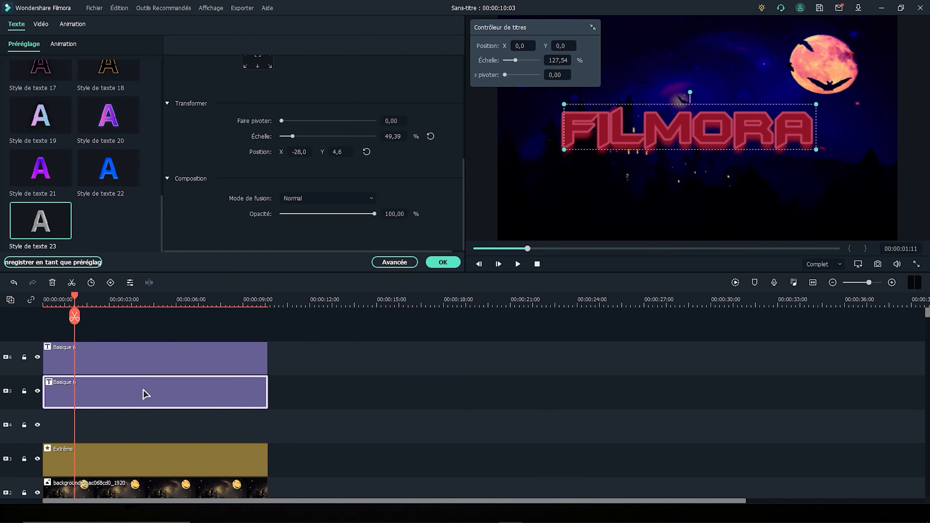
pyautogui.scroll(8, 410, 154)
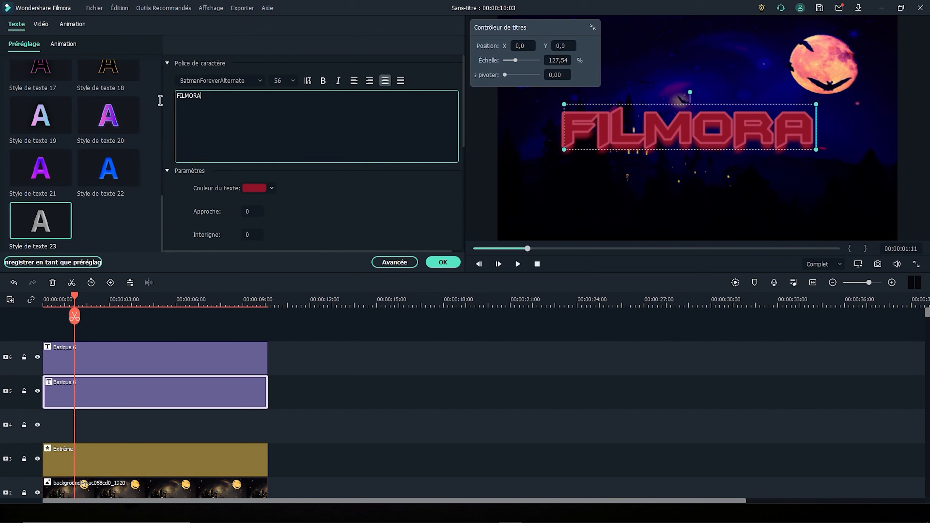
pyautogui.doubleClick(187, 96)
pyautogui.write('WONDERSHARE')
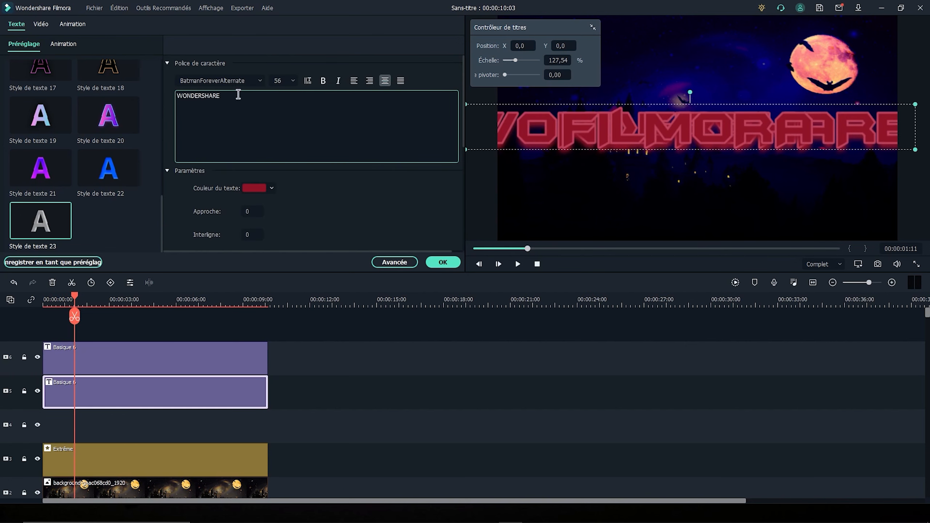
# Set the WONDERSHARE title's font to BATMAN
pyautogui.click(260, 80)
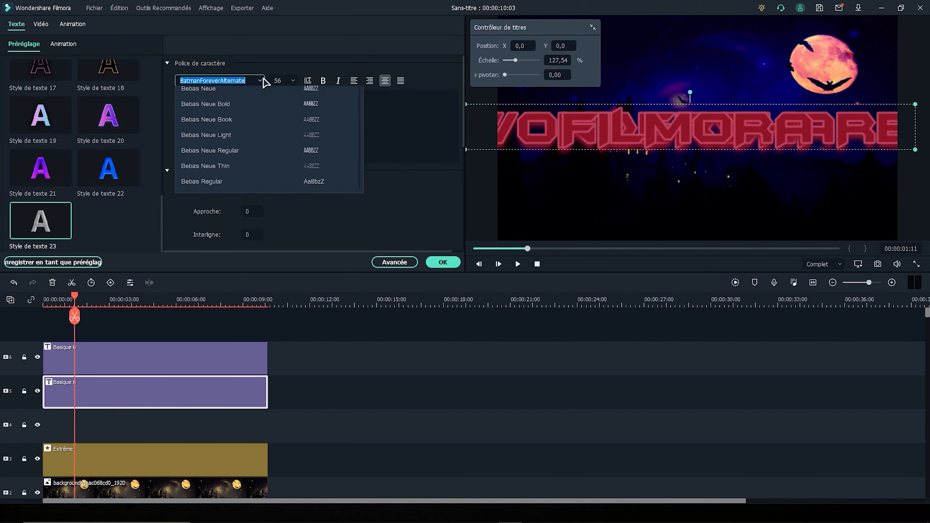
pyautogui.write('batmAN')
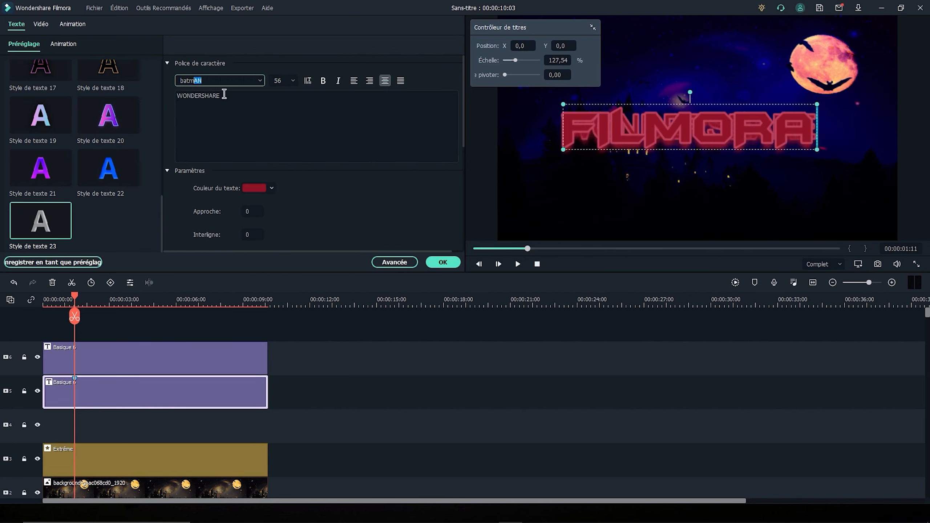
pyautogui.press('Return')
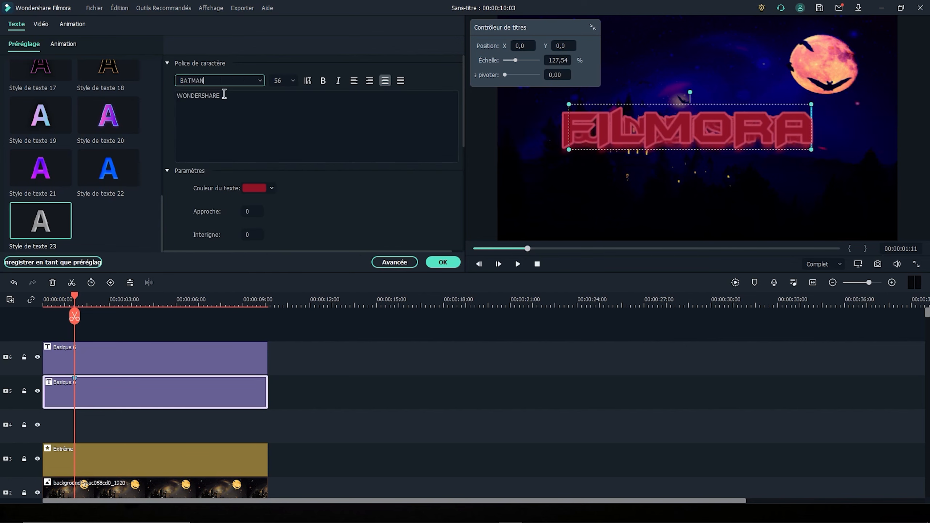
pyautogui.click(300, 132)
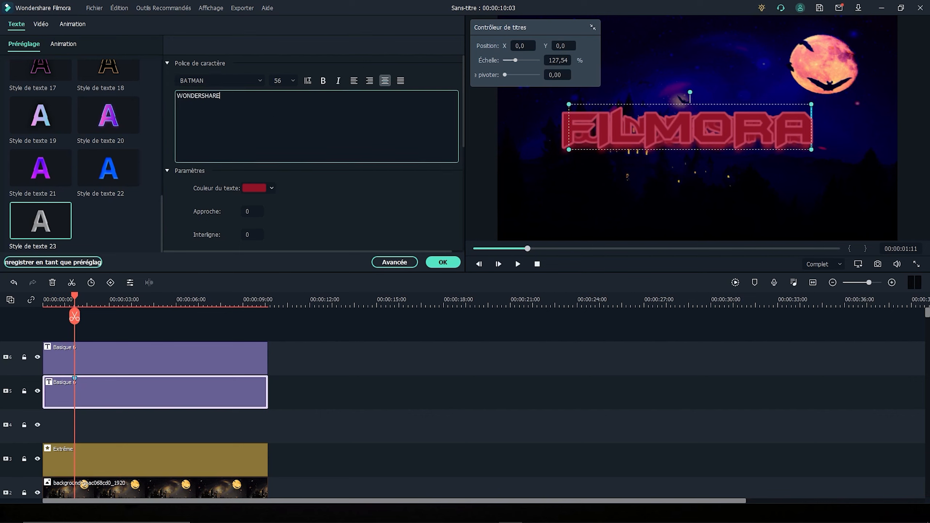
# Move the WONDERSHARE title to just below FILMORA, at Y position -178, and shrink it to font size 47, centred under FILMORA
pyautogui.moveTo(564, 46); pyautogui.dragTo(499, 46)
pyautogui.moveTo(810, 185); pyautogui.dragTo(796, 178)
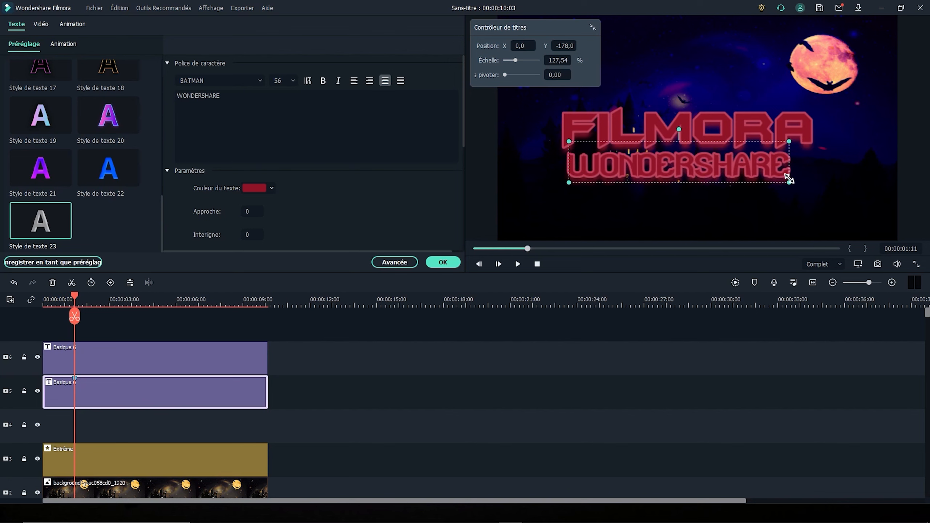
pyautogui.moveTo(738, 162); pyautogui.dragTo(738, 166)
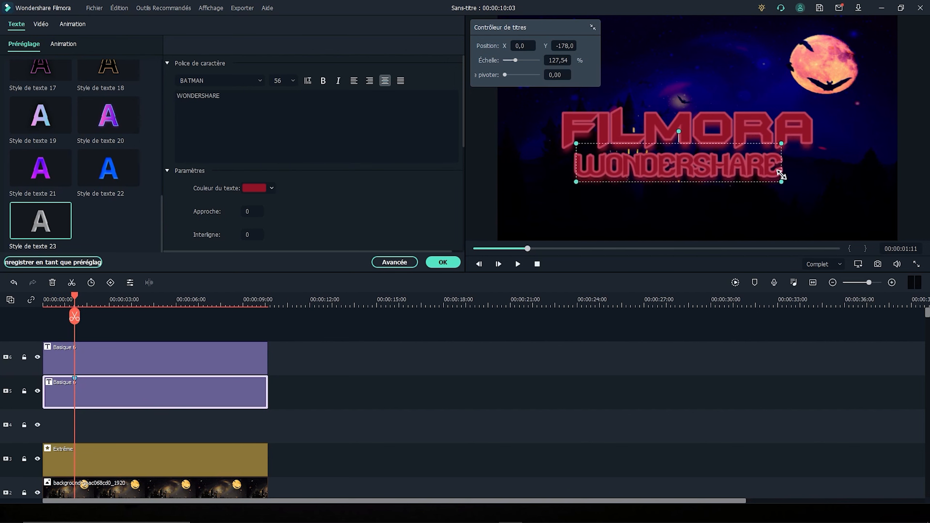
pyautogui.moveTo(677, 165); pyautogui.dragTo(677, 159)
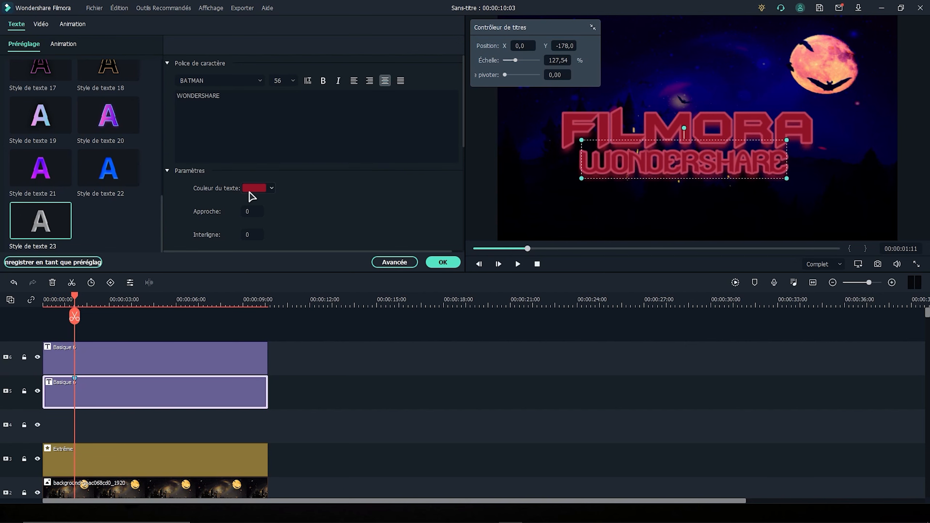
# Colour the WONDERSHARE text white and remove its text outline
pyautogui.click(255, 188)
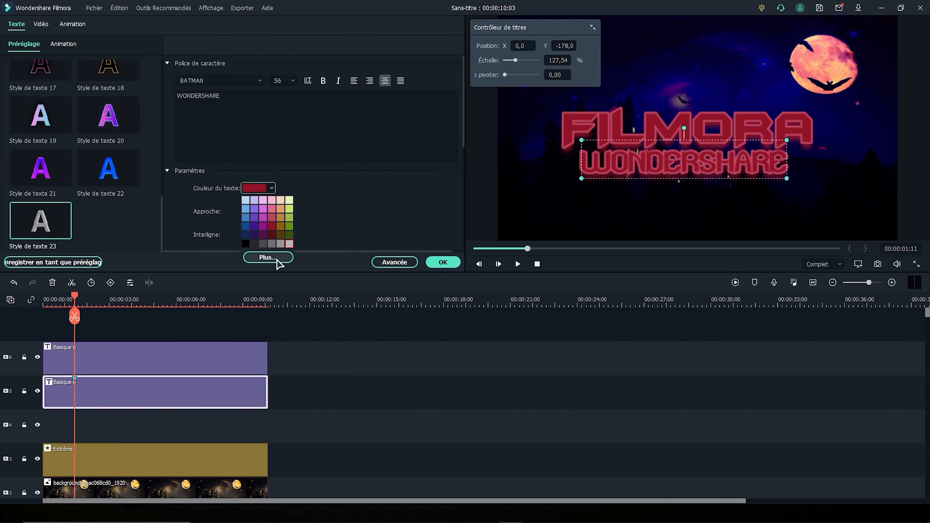
pyautogui.click(289, 244)
pyautogui.click(394, 261)
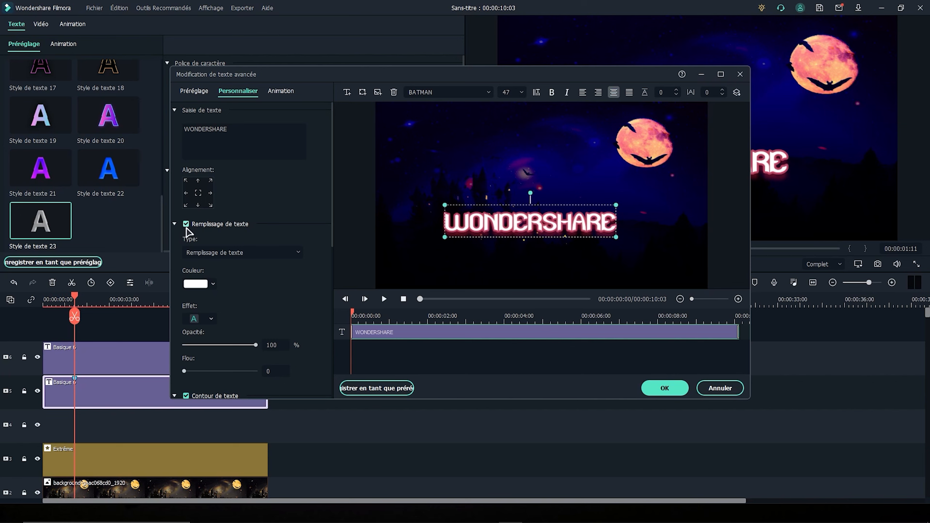
pyautogui.scroll(-3, 187, 227)
pyautogui.click(186, 279)
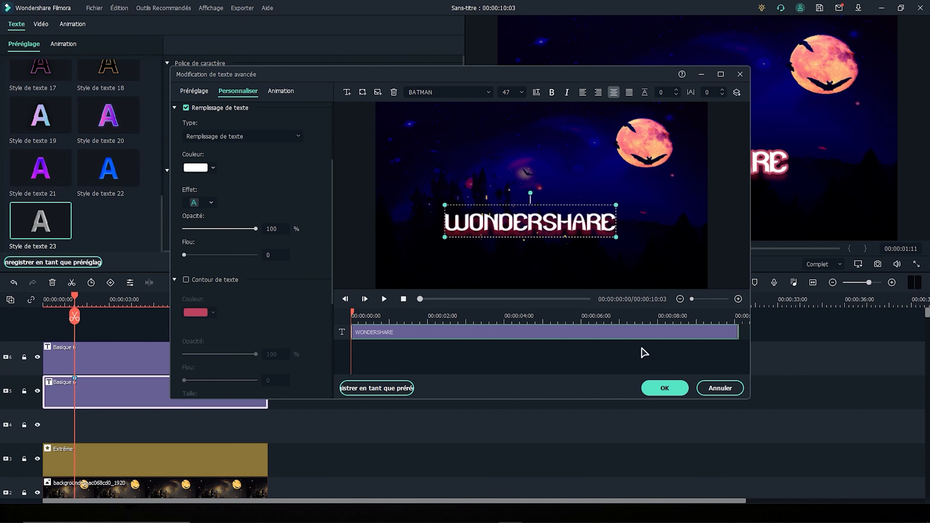
pyautogui.click(665, 388)
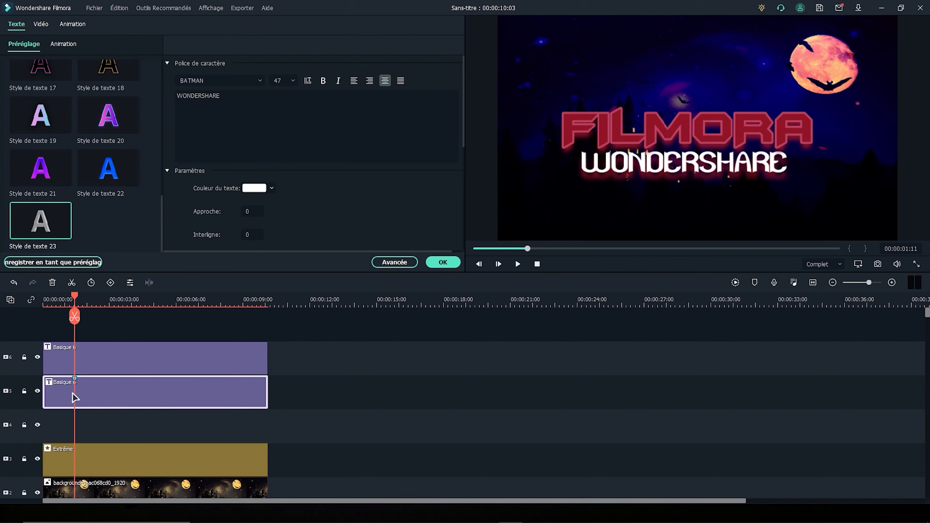
# Duplicate the WONDERSHARE title and place the copy on the track directly below it at the timeline's start
pyautogui.click(307, 301)
pyautogui.hotkey('ctrl', 'v')
pyautogui.moveTo(135, 362); pyautogui.dragTo(104, 421)
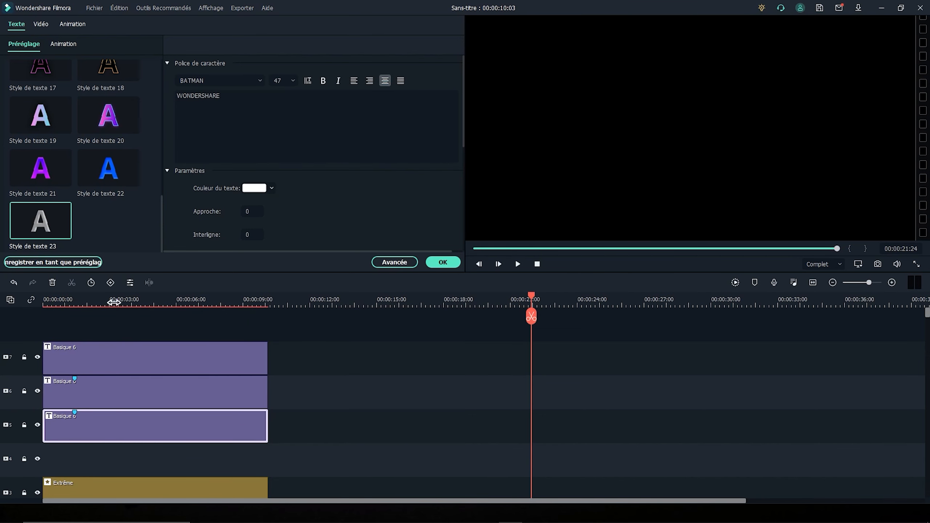
# Replace the lower WONDERSHARE copy's text with the letter k in Batman Evolution Logo Font to form a bat symbol
pyautogui.click(114, 421)
pyautogui.doubleClick(178, 425)
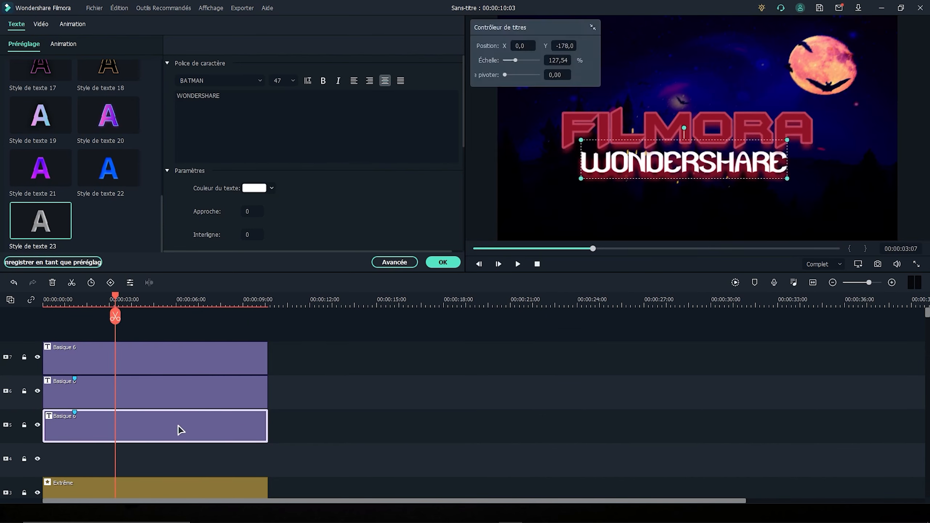
pyautogui.click(219, 103)
pyautogui.hotkey('ctrl', 'a')
pyautogui.press('BackSpace')
pyautogui.click(239, 81)
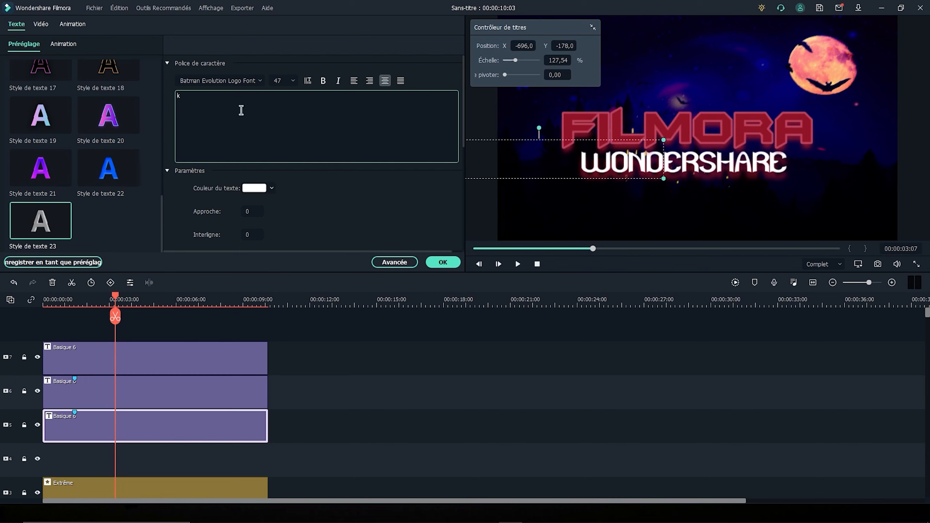
pyautogui.write('k')
# Flank WONDERSHARE with two bats using widely spaced k letters, positioned at X -2, Y -220 and scaled to 104.35 %
pyautogui.moveTo(524, 45); pyautogui.dragTo(729, 46)
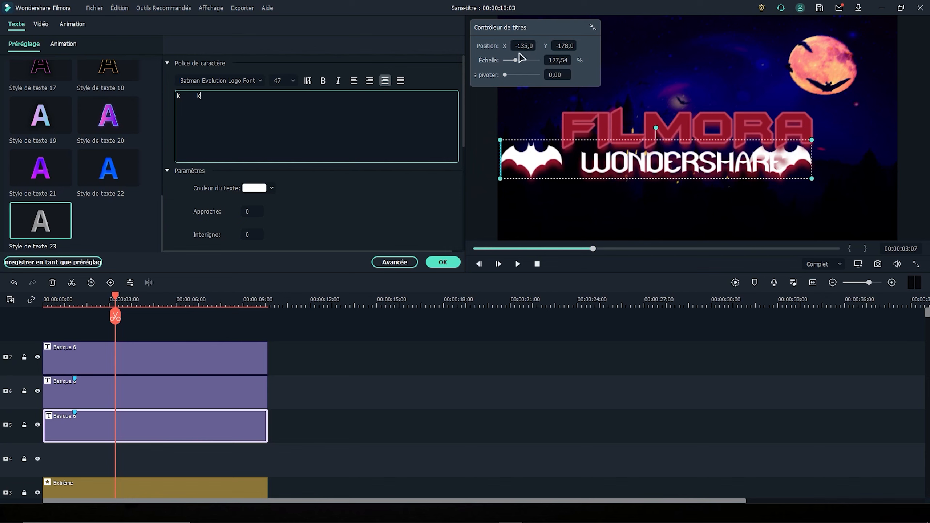
pyautogui.moveTo(523, 46); pyautogui.dragTo(544, 46)
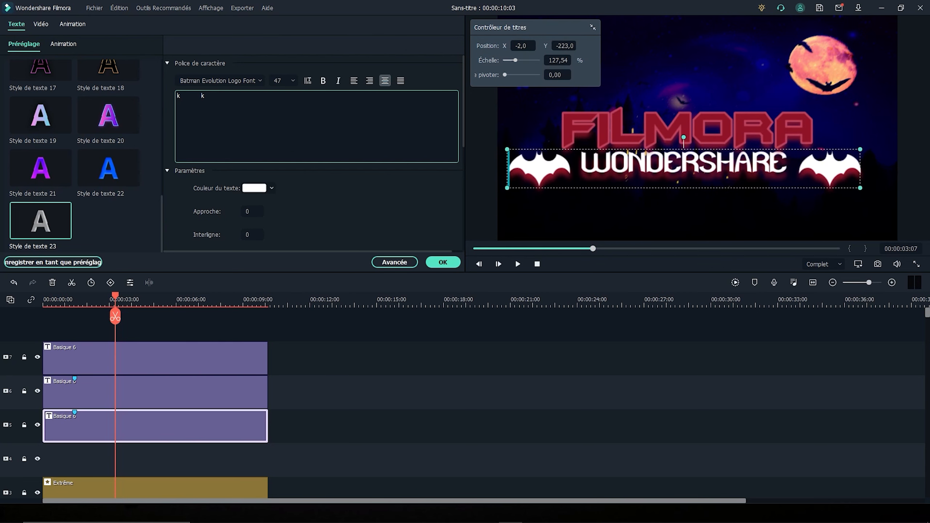
pyautogui.moveTo(515, 61); pyautogui.dragTo(513, 61)
pyautogui.click(194, 96)
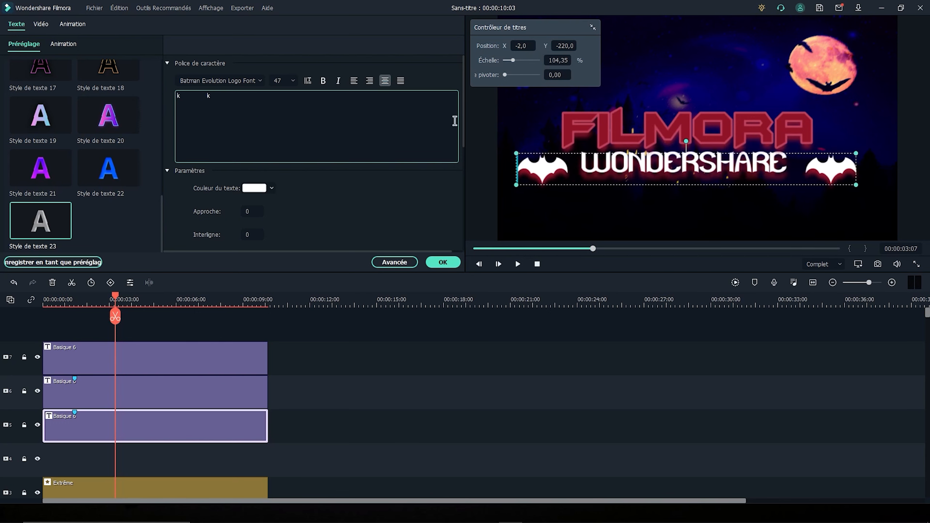
# Set the bat pair's font size to 44 and position it at X -2, Y -193, flanking WONDERSHARE
pyautogui.moveTo(560, 43); pyautogui.dragTo(573, 43)
pyautogui.click(589, 368)
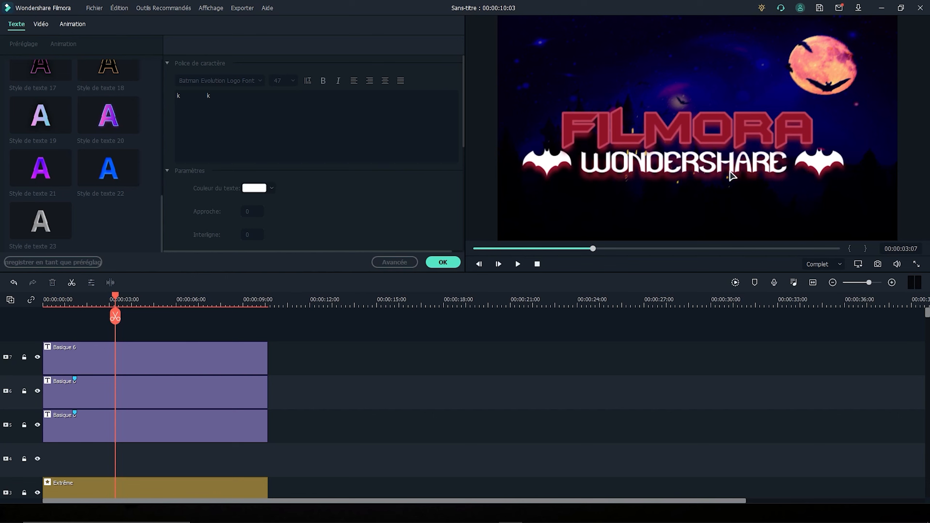
pyautogui.click(442, 267)
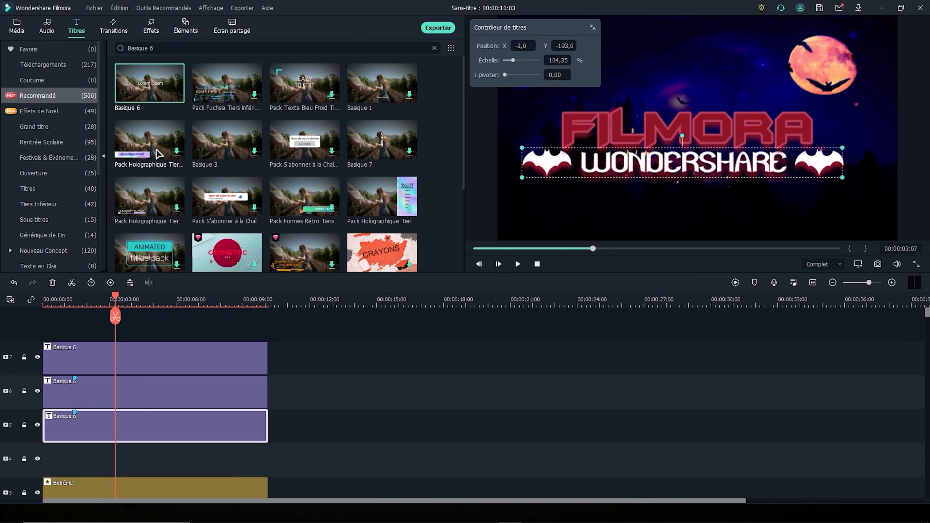
# Add the downloaded Vortex 7 transition at the start of the bat title, shorten it to under one second and preview it
pyautogui.click(116, 29)
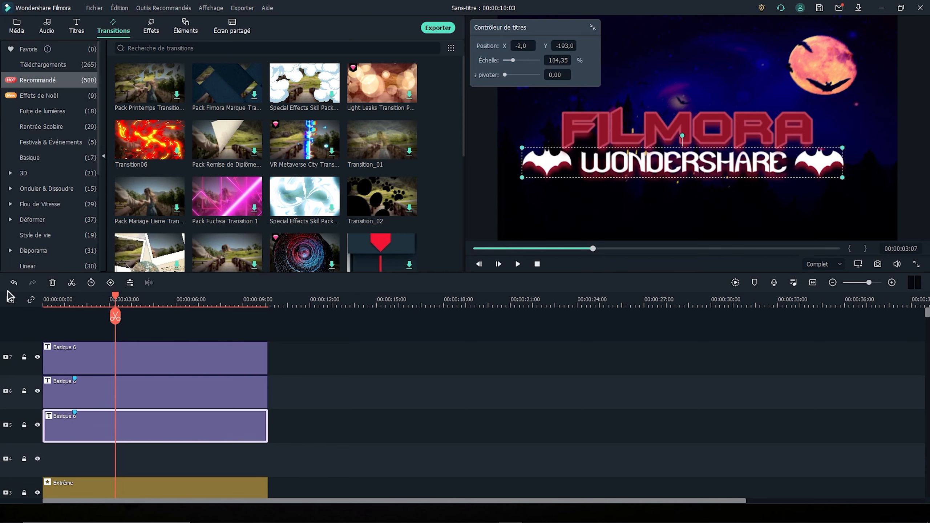
pyautogui.click(30, 157)
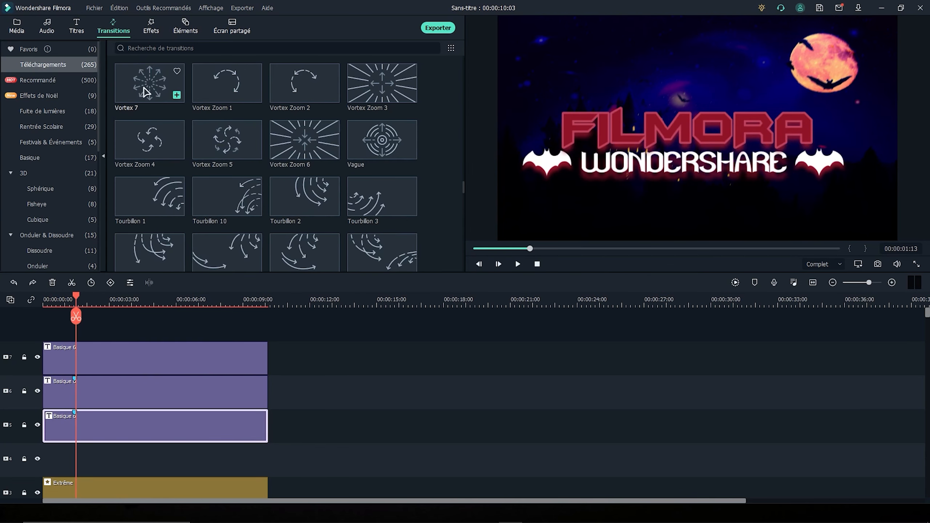
pyautogui.moveTo(146, 91); pyautogui.dragTo(54, 423)
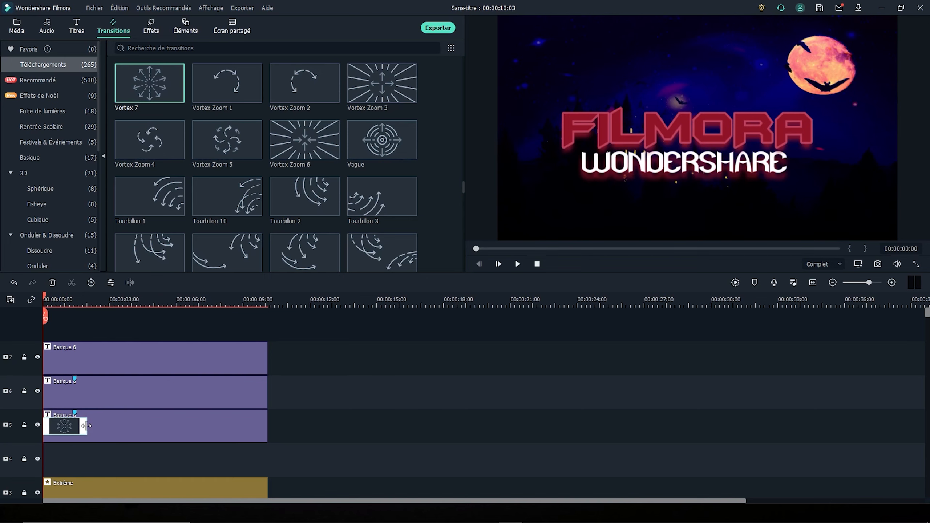
pyautogui.moveTo(88, 426); pyautogui.dragTo(61, 426)
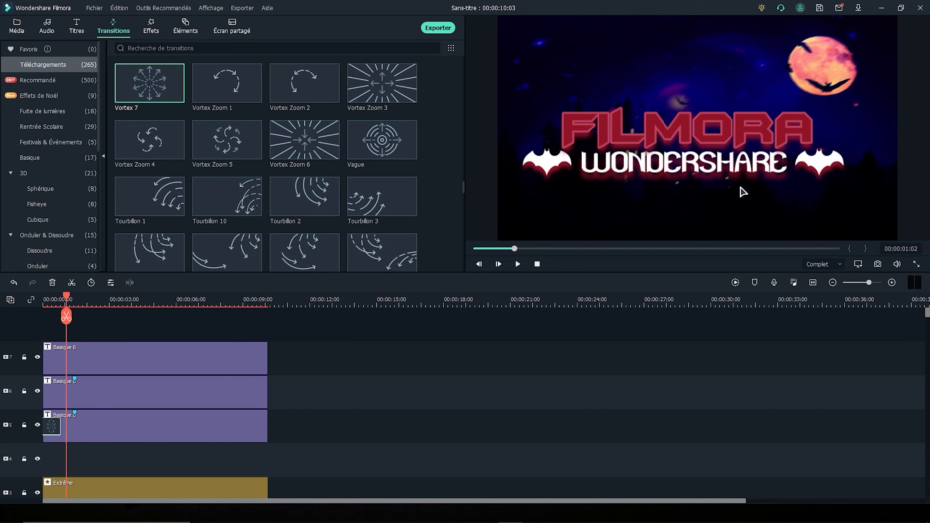
pyautogui.press('space')
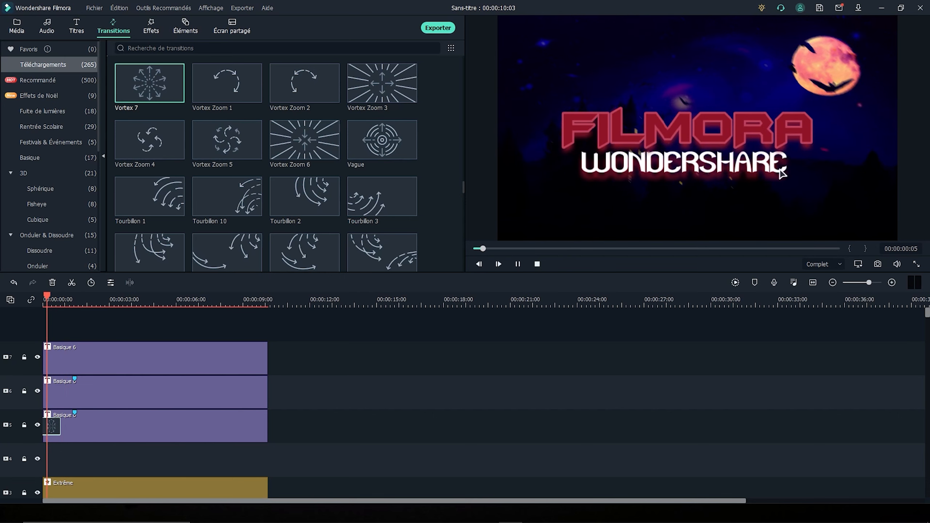
pyautogui.press('space')
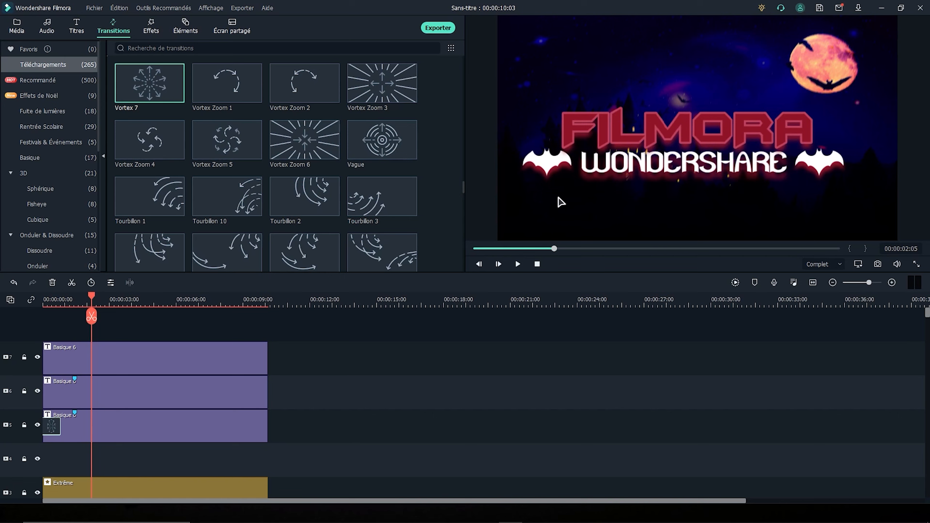
# Find the Reflet de l'objectif 3 effect, place it above all titles at the timeline's start and extend it to their end
pyautogui.click(150, 27)
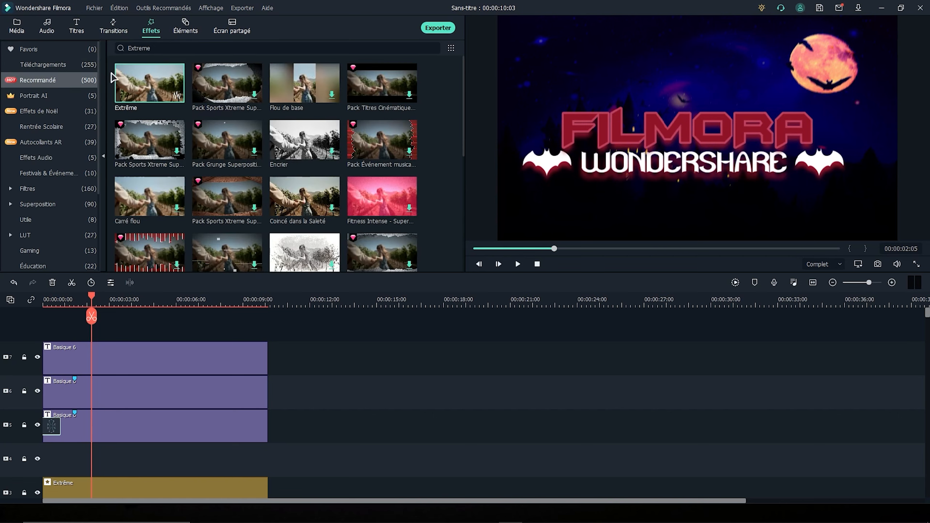
pyautogui.click(159, 50)
pyautogui.write('Reflet')
pyautogui.press('Return')
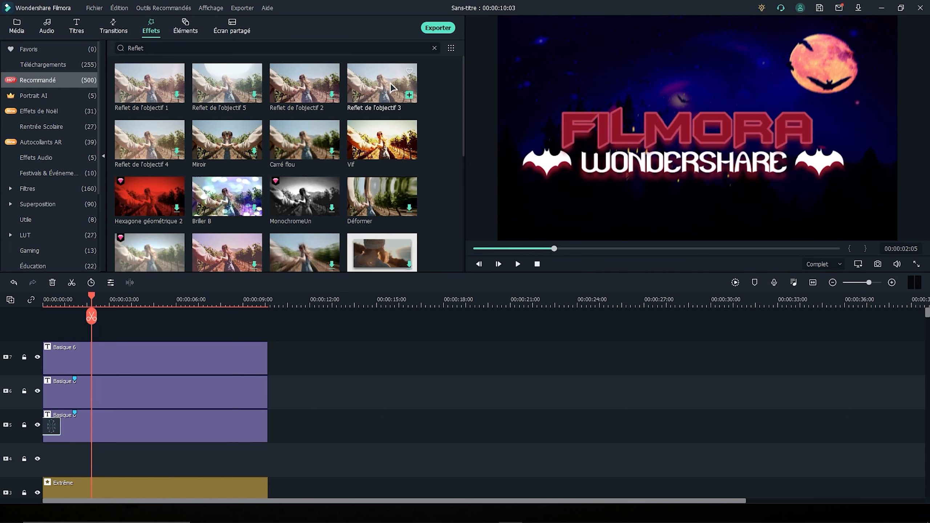
pyautogui.moveTo(380, 84); pyautogui.dragTo(53, 336)
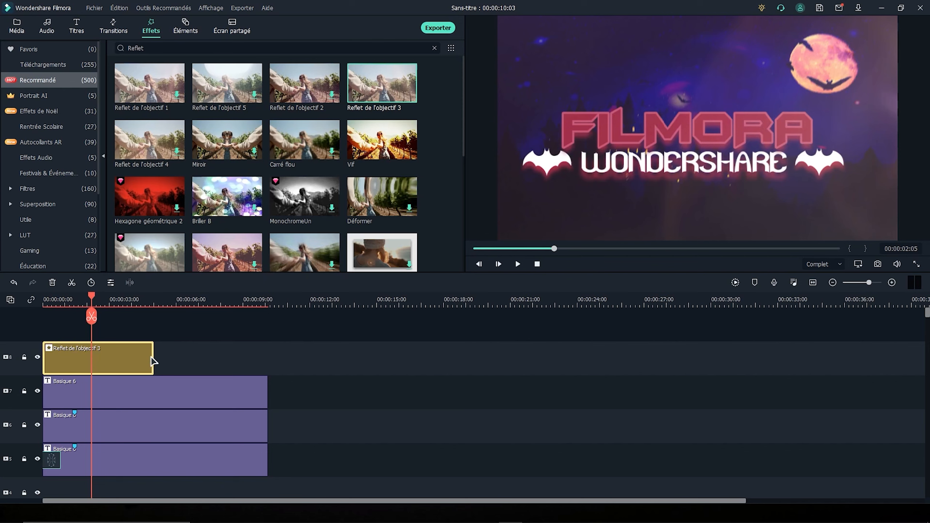
pyautogui.moveTo(152, 361); pyautogui.dragTo(268, 357)
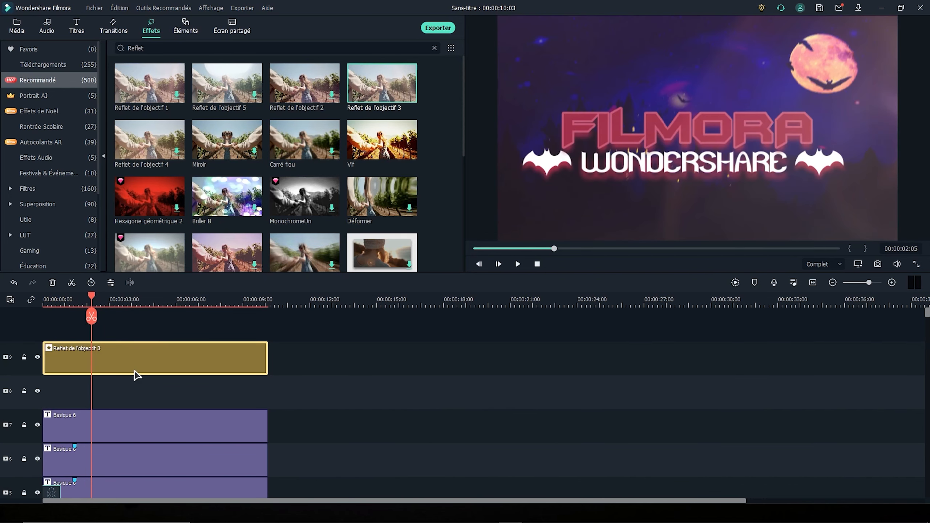
# Duplicate the FILMORA title and place the copy on the track directly above the original, at the timeline's start
pyautogui.click(127, 400)
pyautogui.click(207, 413)
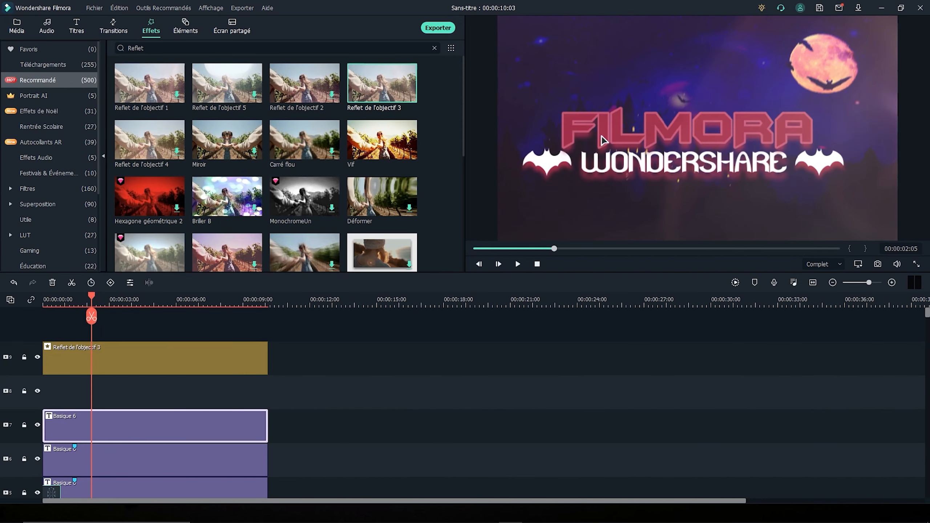
pyautogui.click(305, 302)
pyautogui.hotkey('ctrl', 'v')
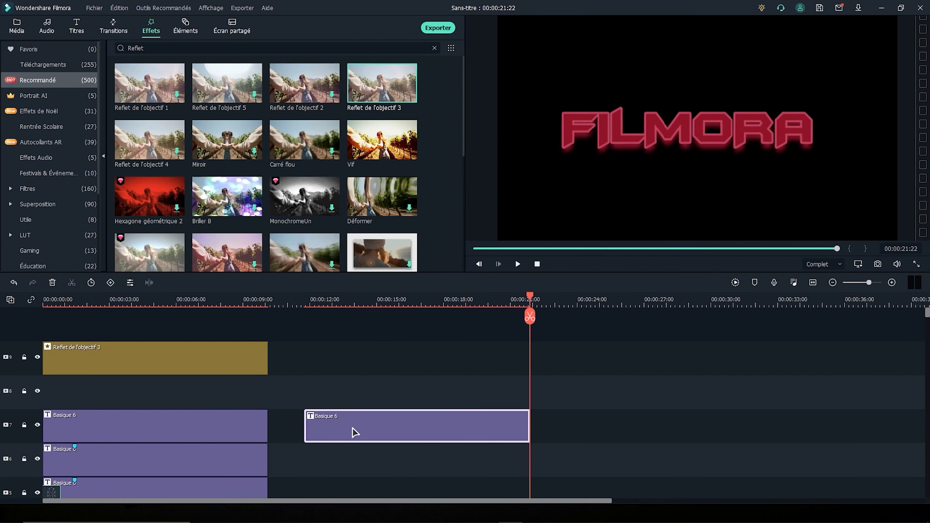
pyautogui.moveTo(353, 429); pyautogui.dragTo(85, 395)
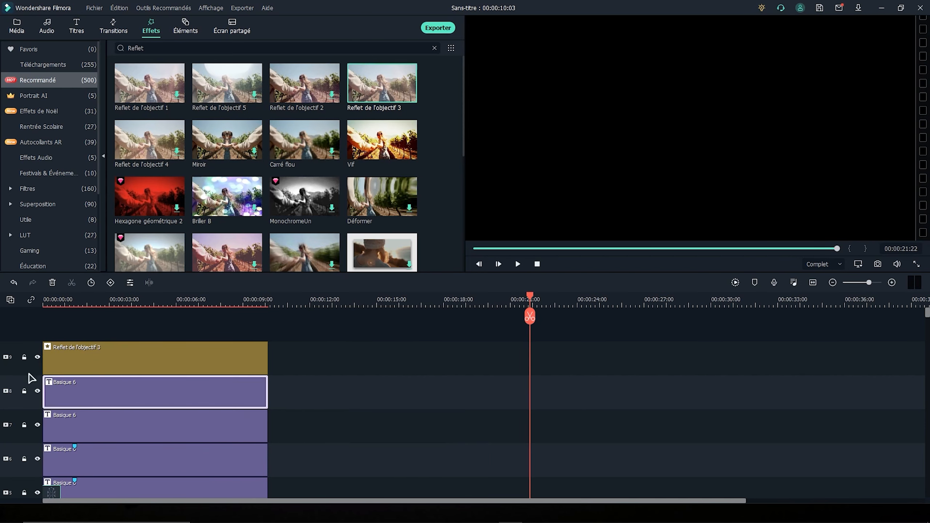
pyautogui.click(93, 298)
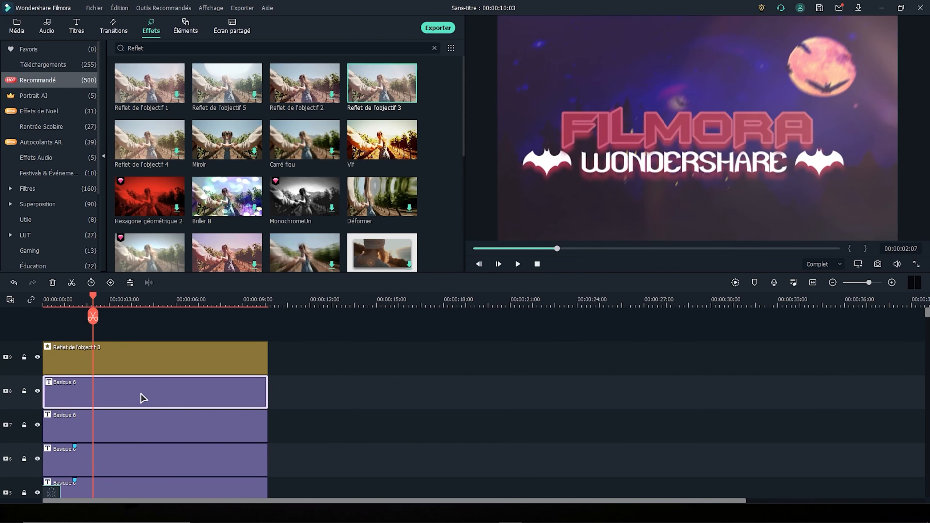
# Colour the upper FILMORA copy's text rose red and its text outline dark red
pyautogui.doubleClick(143, 397)
pyautogui.scroll(-1, 210, 400)
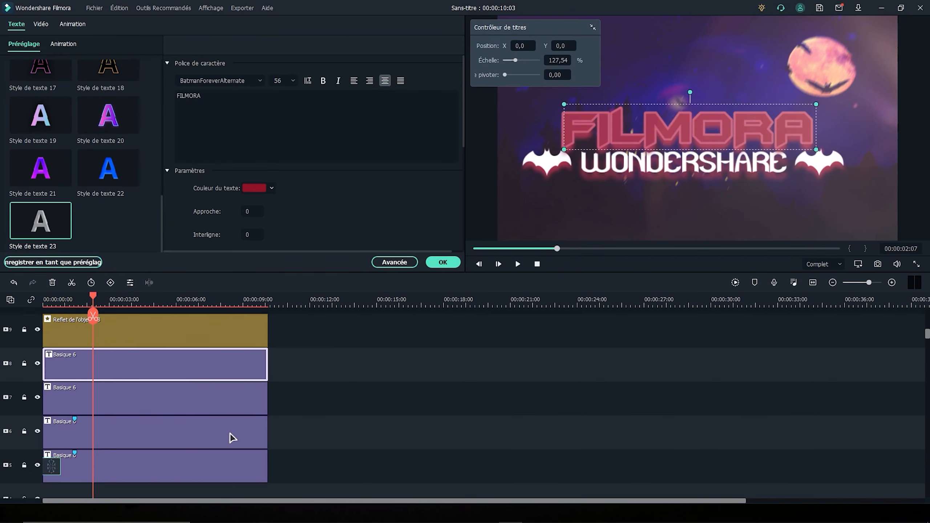
pyautogui.click(174, 466)
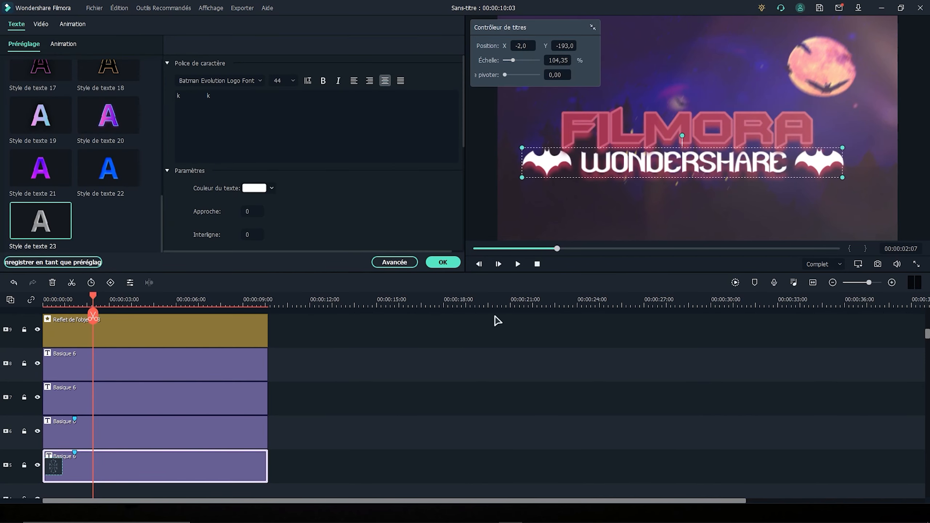
pyautogui.click(151, 432)
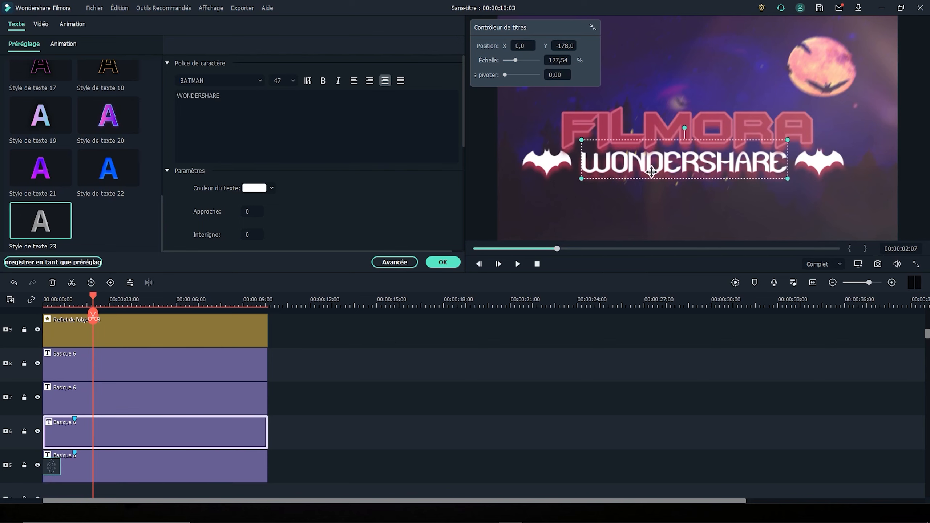
pyautogui.click(142, 411)
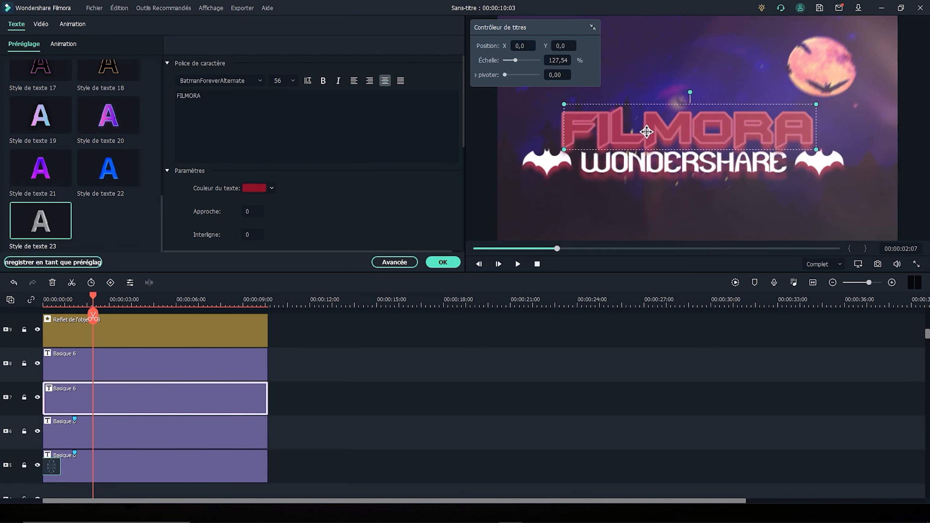
pyautogui.click(146, 376)
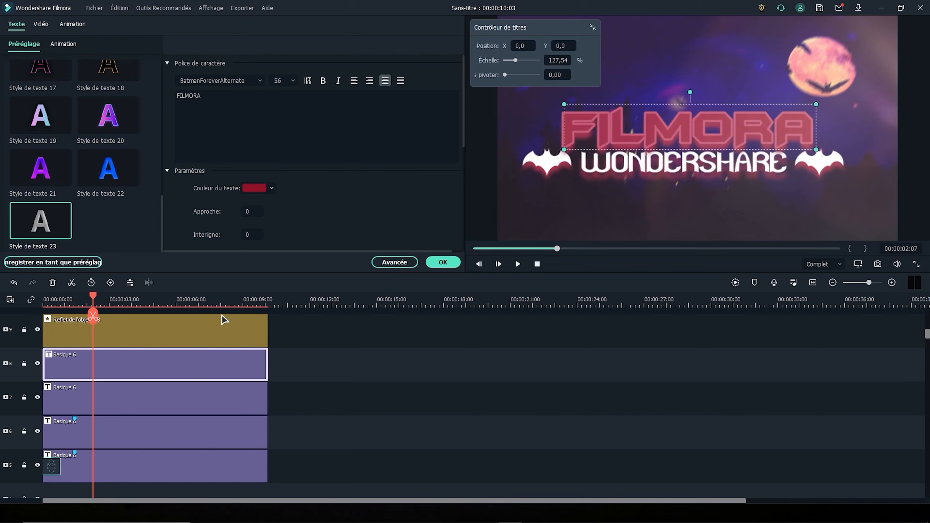
pyautogui.click(271, 188)
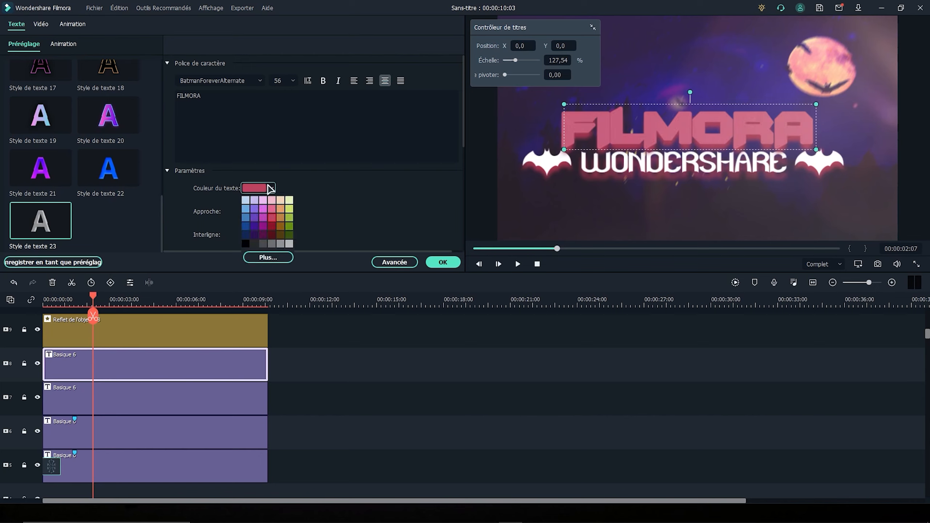
pyautogui.click(273, 221)
pyautogui.scroll(-5, 305, 201)
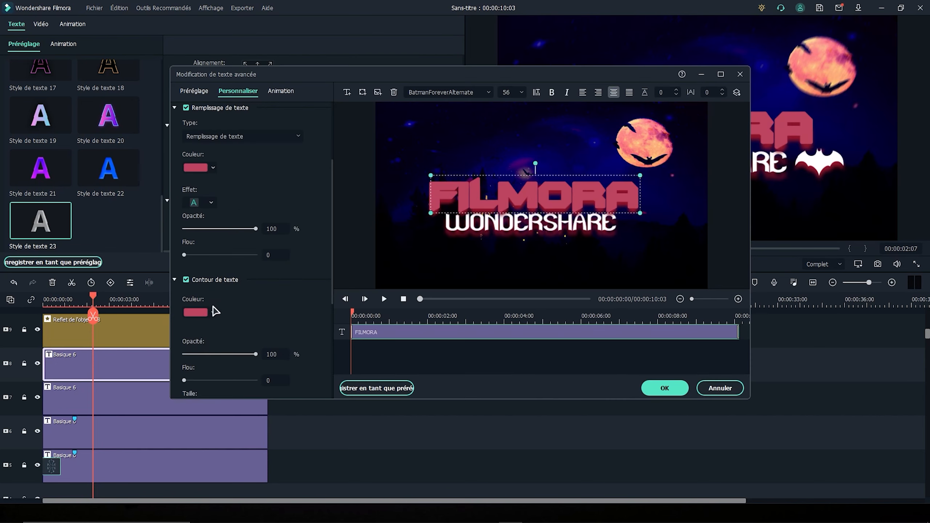
pyautogui.click(207, 313)
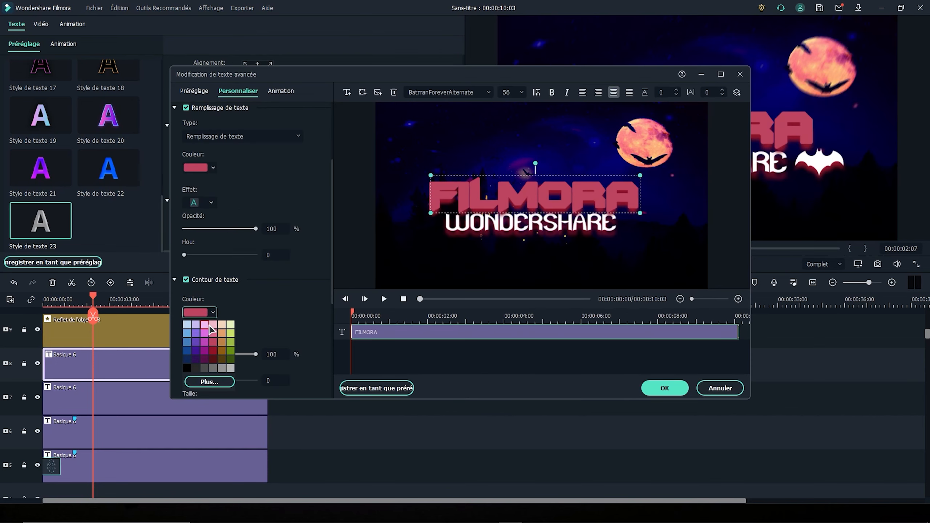
pyautogui.click(214, 352)
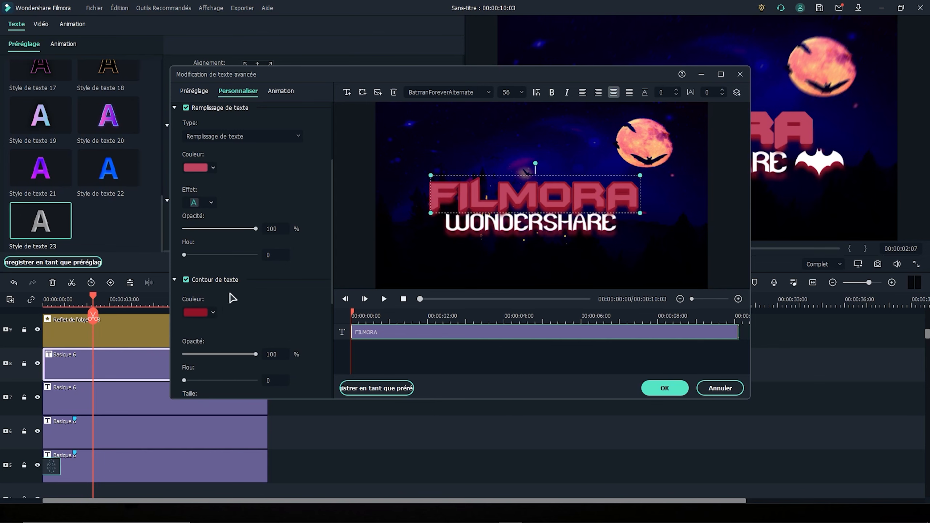
pyautogui.click(664, 388)
# Apply the basic Fondu transition to the start of the upper FILMORA copy and stretch it across the whole clip
pyautogui.click(113, 27)
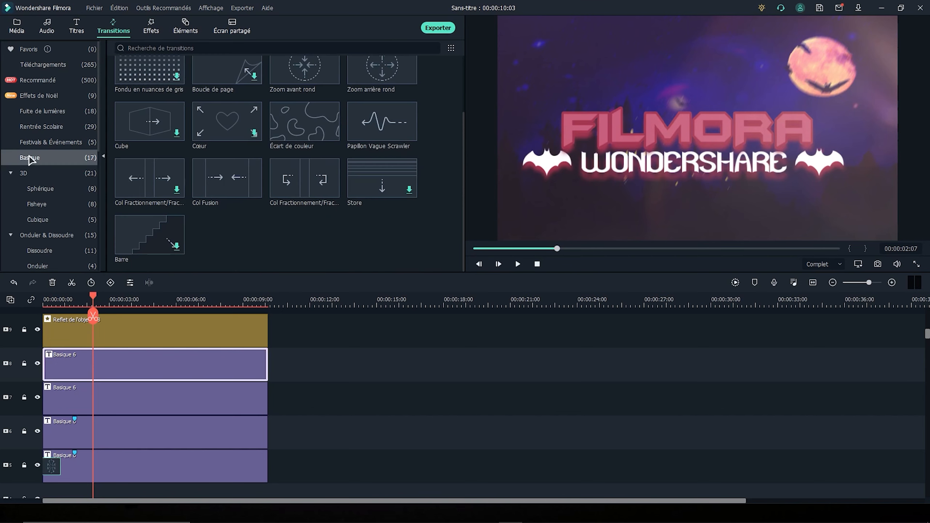
pyautogui.scroll(3, 165, 128)
pyautogui.moveTo(223, 86); pyautogui.dragTo(104, 362)
pyautogui.moveTo(258, 358); pyautogui.dragTo(268, 360)
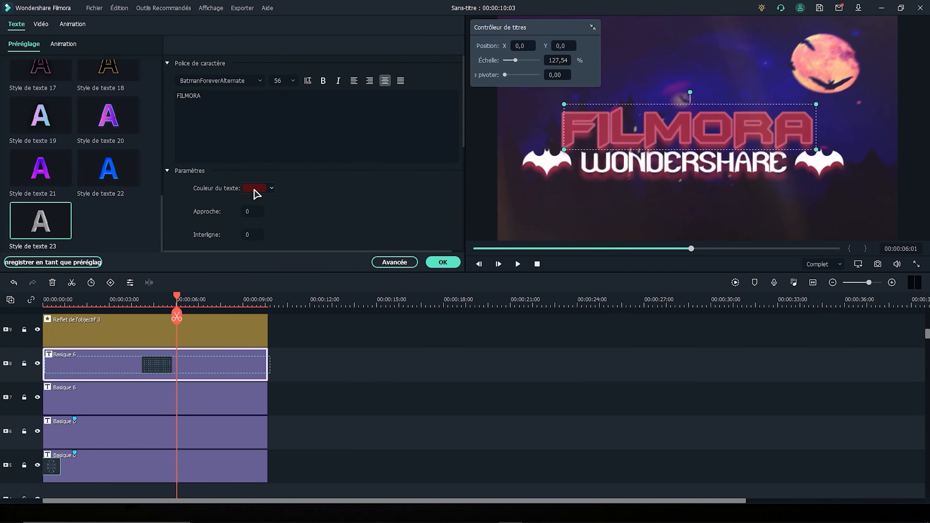
# Change the upper FILMORA copy's text colour to pink and preview the fade along the timeline
pyautogui.click(257, 190)
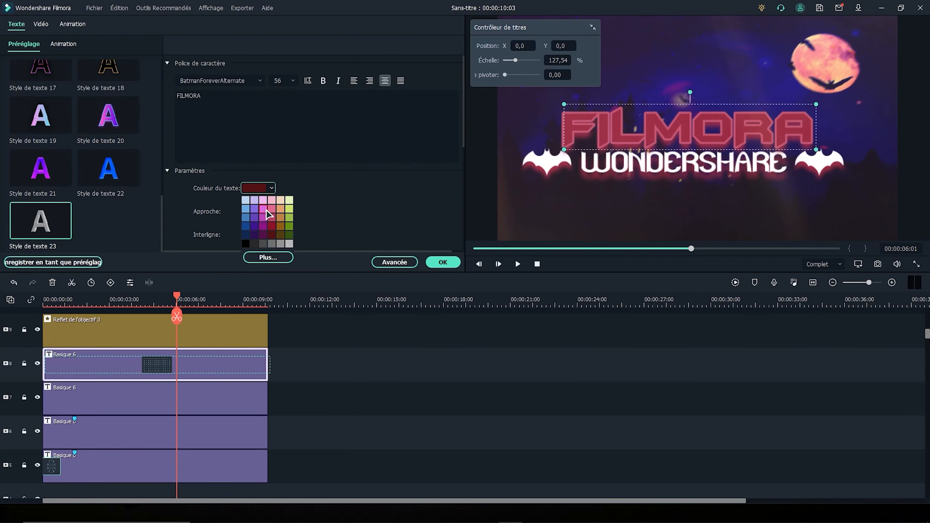
pyautogui.click(266, 210)
pyautogui.click(261, 191)
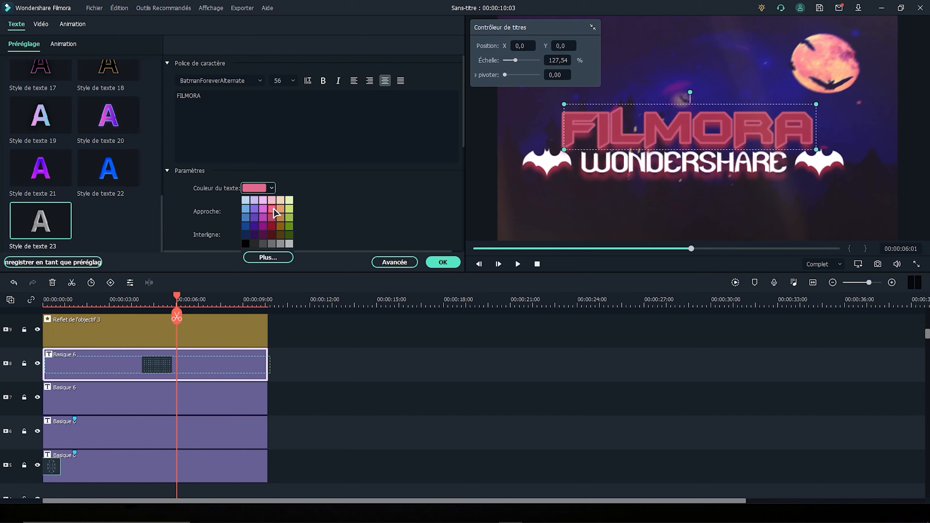
pyautogui.click(276, 213)
pyautogui.click(443, 262)
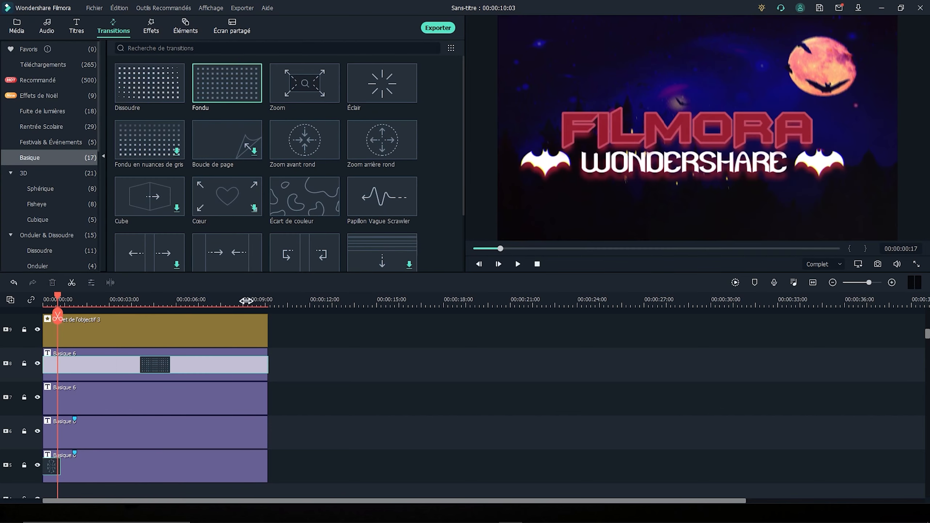
pyautogui.click(238, 301)
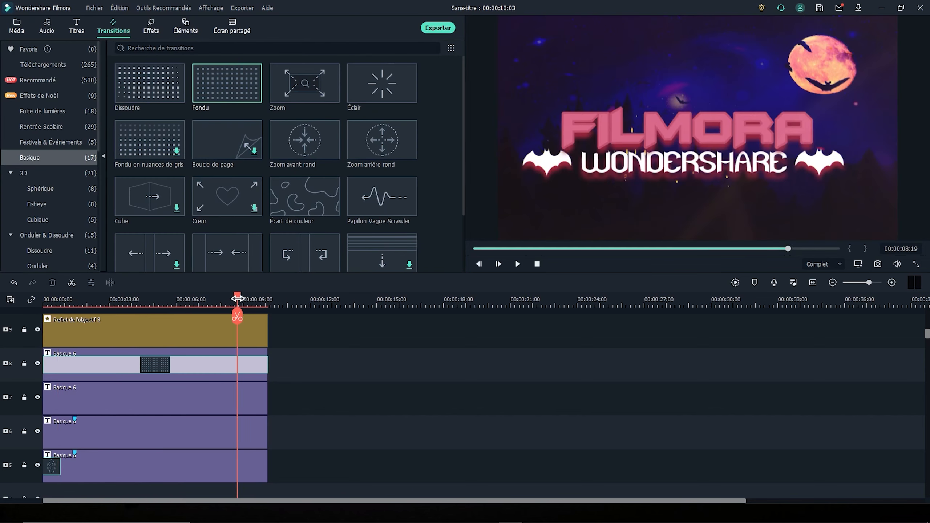
pyautogui.click(52, 304)
pyautogui.press('space')
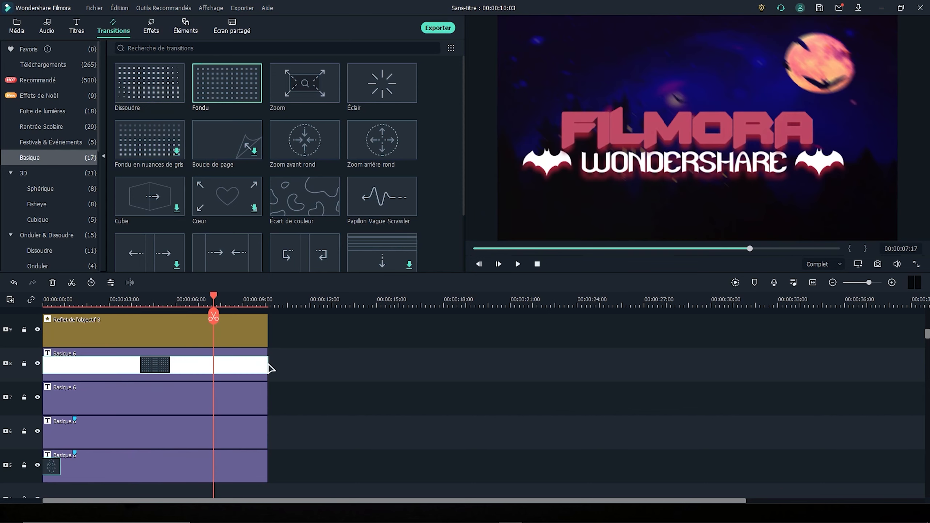
# Shorten the Fondu transition on the upper FILMORA copy to about 5 seconds and preview the result
pyautogui.moveTo(270, 368); pyautogui.dragTo(198, 369)
pyautogui.click(98, 297)
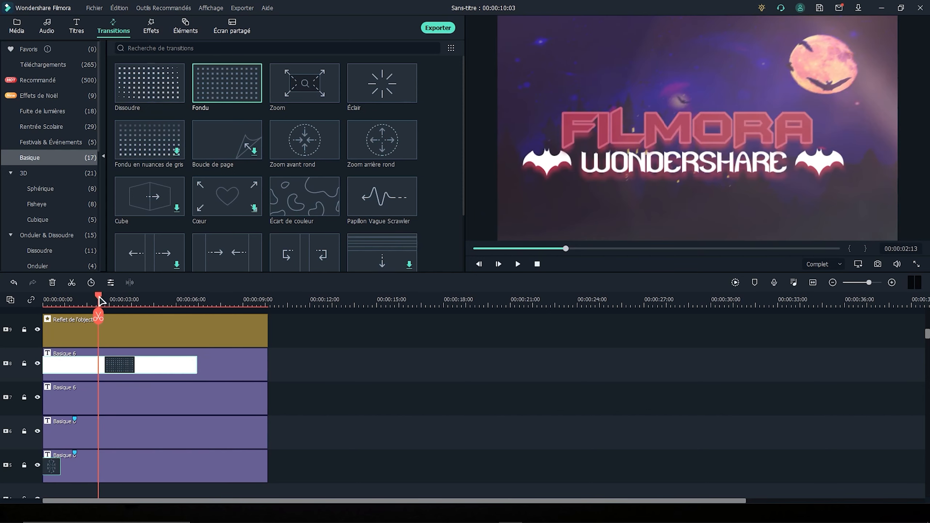
pyautogui.press('space')
# Change the upper FILMORA copy's text colour to black
pyautogui.doubleClick(207, 357)
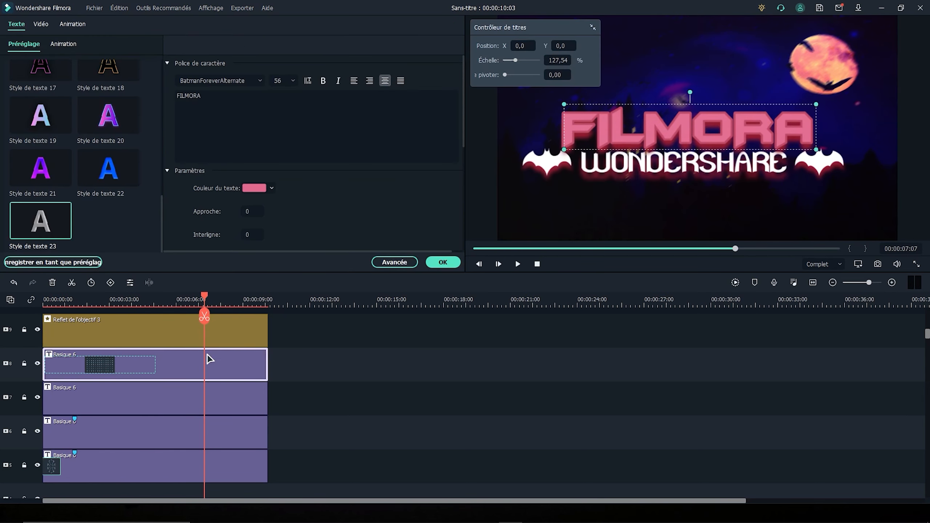
pyautogui.click(256, 188)
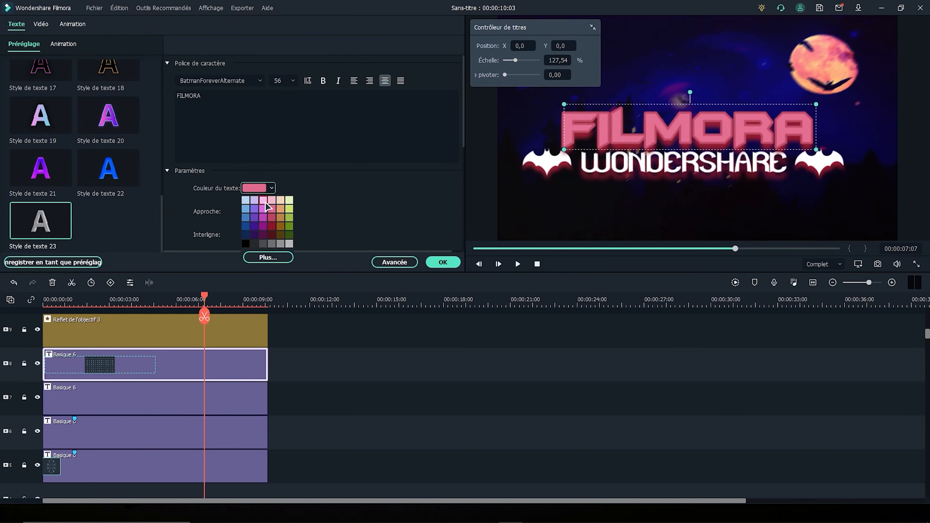
pyautogui.click(273, 233)
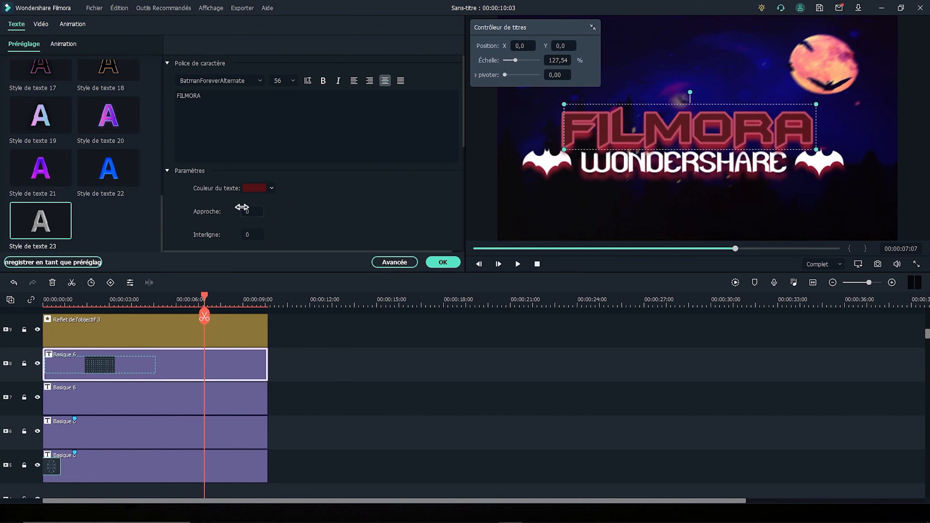
pyautogui.click(261, 190)
pyautogui.click(245, 243)
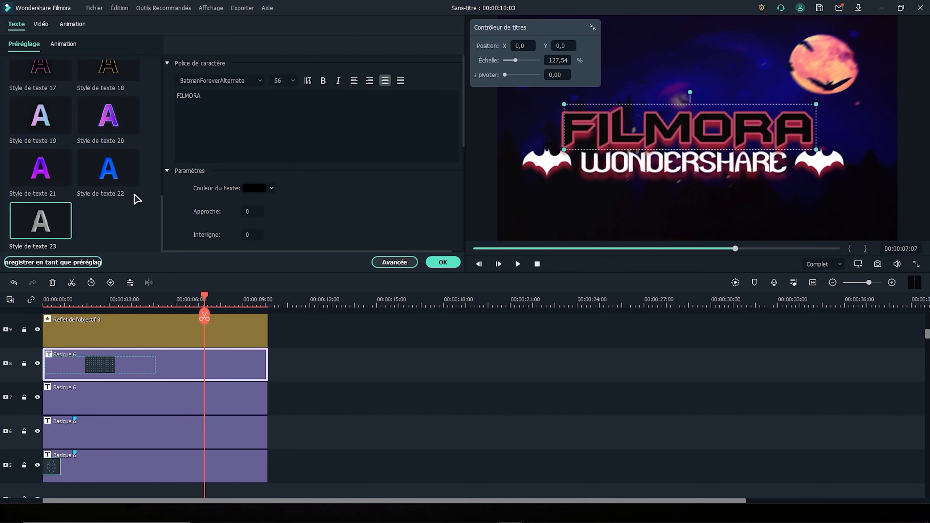
# Set the upper FILMORA copy's text outline to a very dark red, apply the title changes and preview the result
pyautogui.click(197, 341)
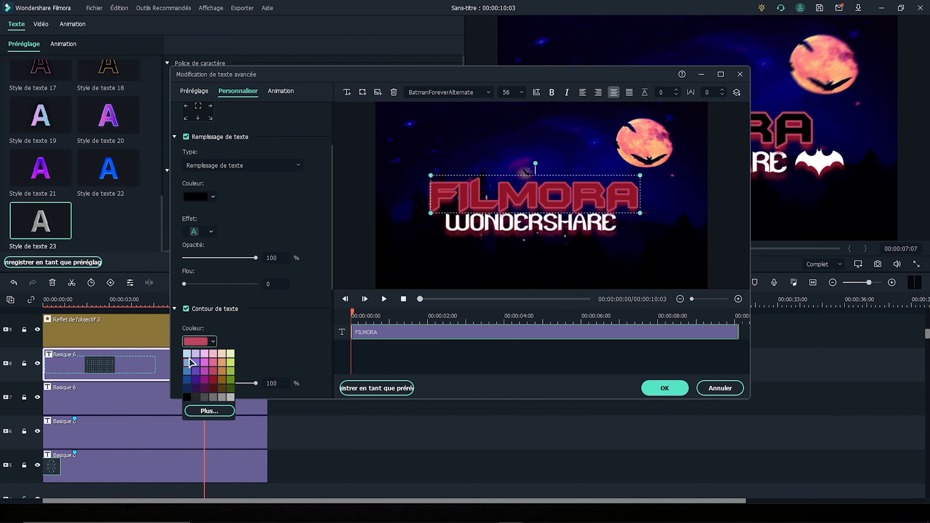
pyautogui.click(216, 386)
pyautogui.click(663, 387)
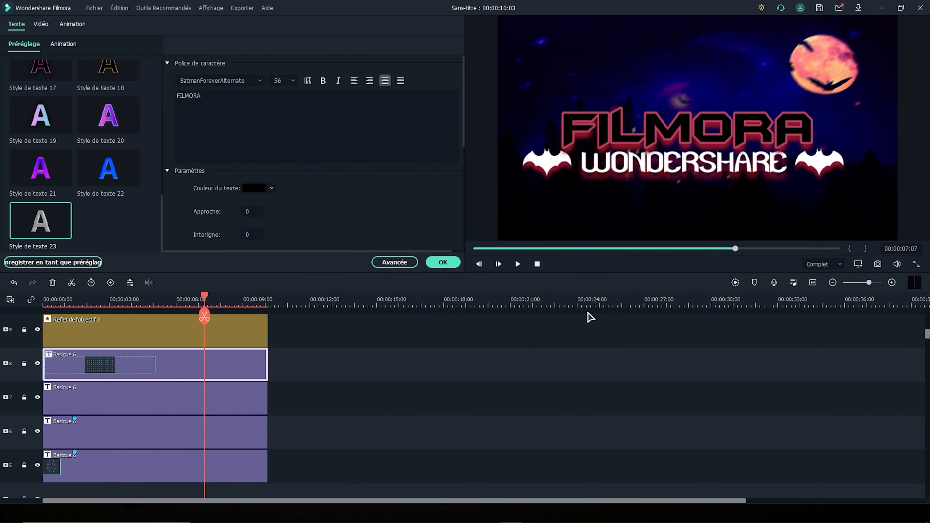
pyautogui.click(443, 262)
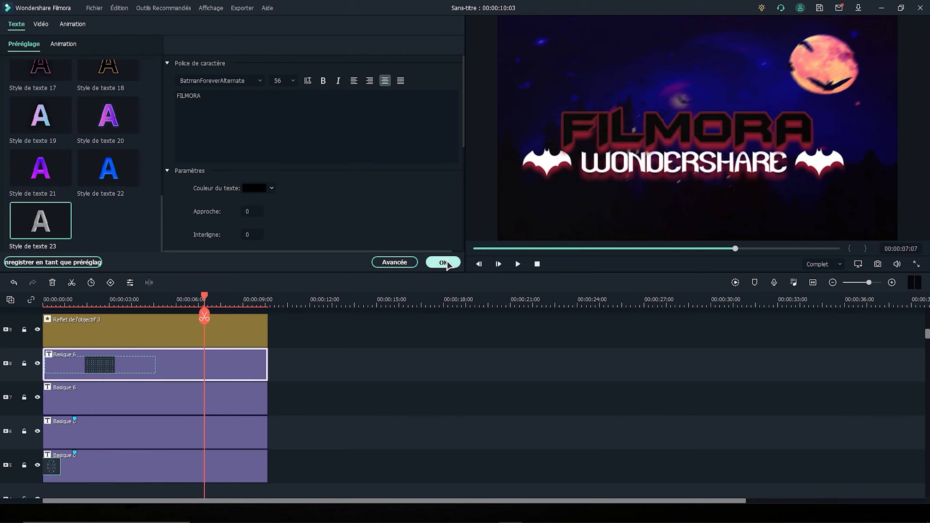
pyautogui.press('space')
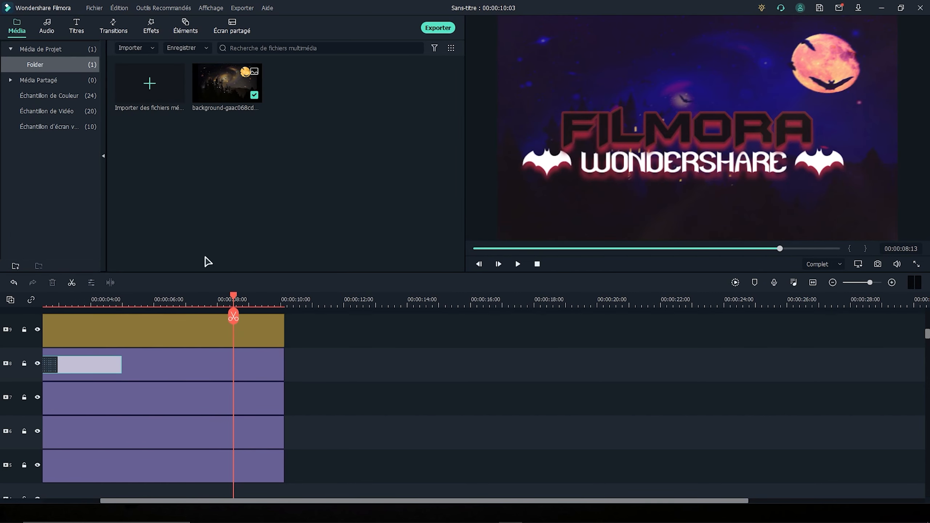
# Add the Dégradé 7 colour sample on a new track above Reflet de l'objectif 3 and extend it to the end of the other clips
pyautogui.scroll(1, 352, 344)
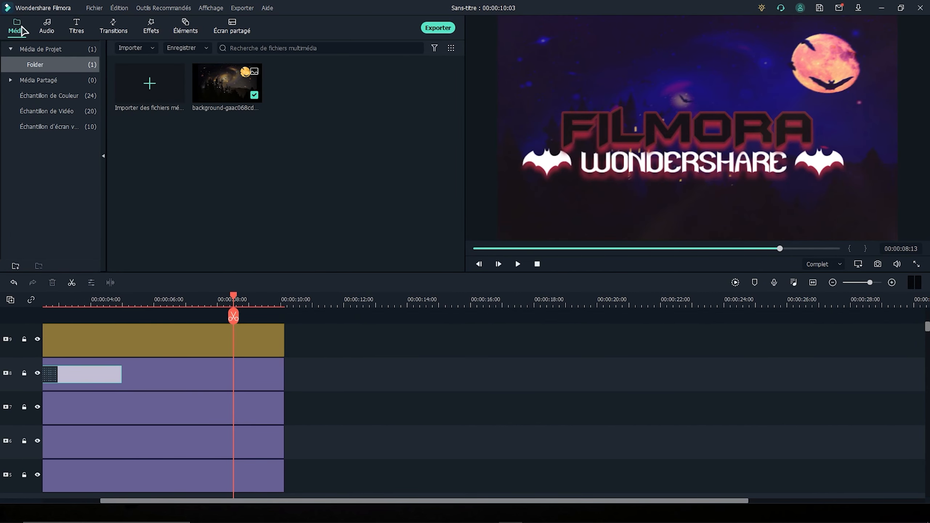
pyautogui.click(67, 96)
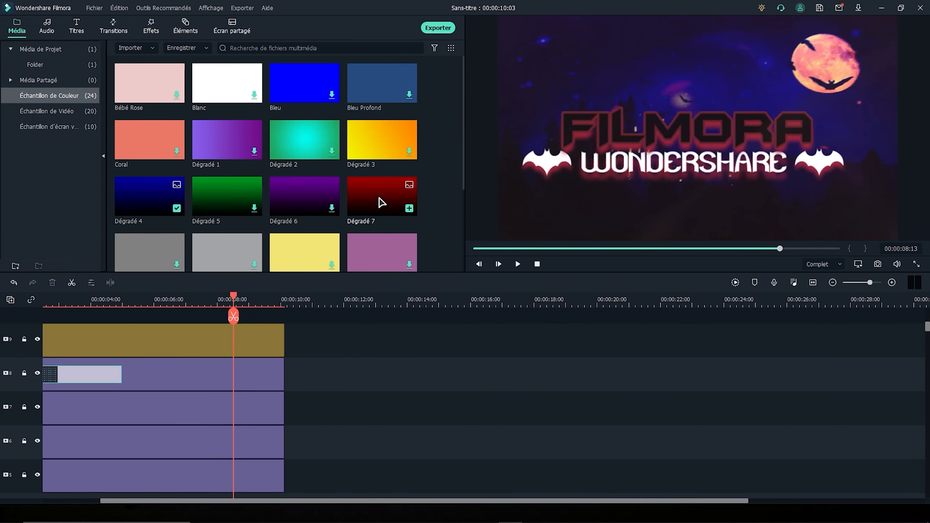
pyautogui.moveTo(381, 203); pyautogui.dragTo(52, 324)
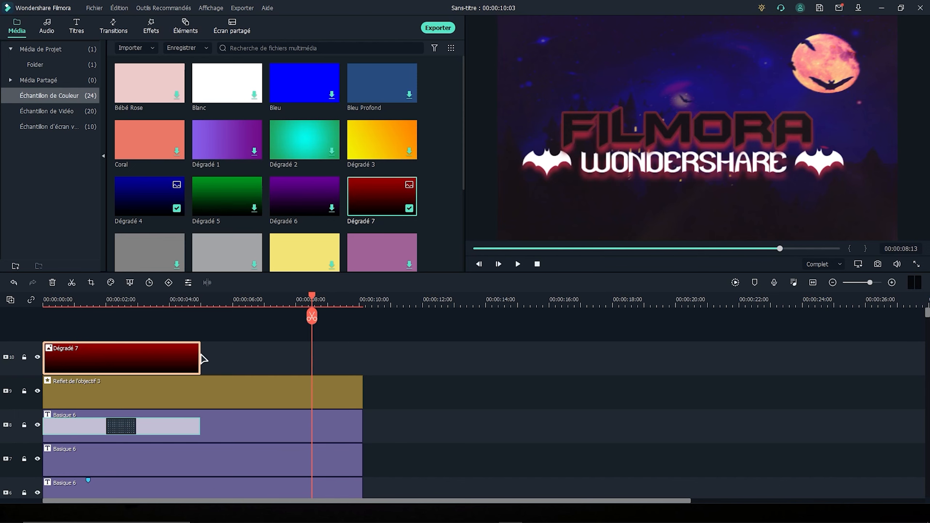
pyautogui.moveTo(200, 358); pyautogui.dragTo(362, 362)
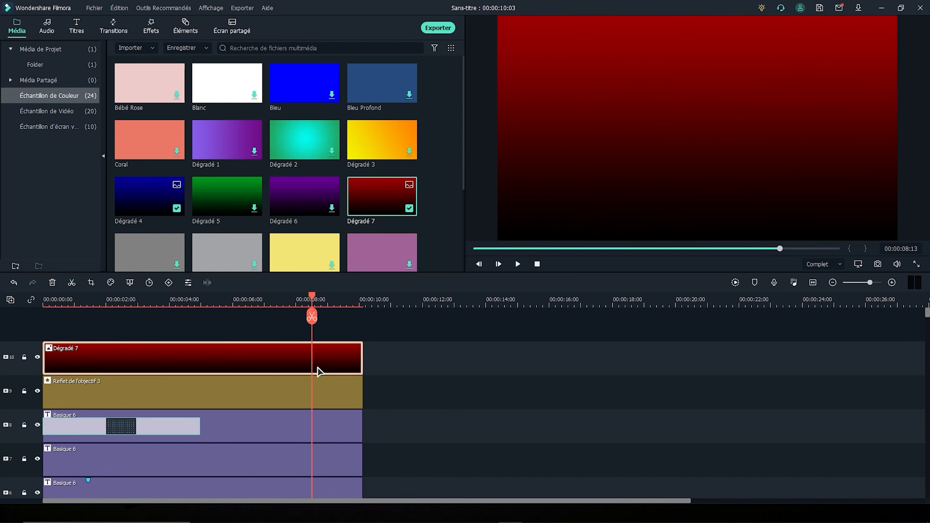
# Try the Lumière ponctuelle and Lumière vive blend modes on the Dégradé 7 clip, and settle on Superposition
pyautogui.doubleClick(172, 365)
pyautogui.click(231, 80)
pyautogui.scroll(-3, 240, 183)
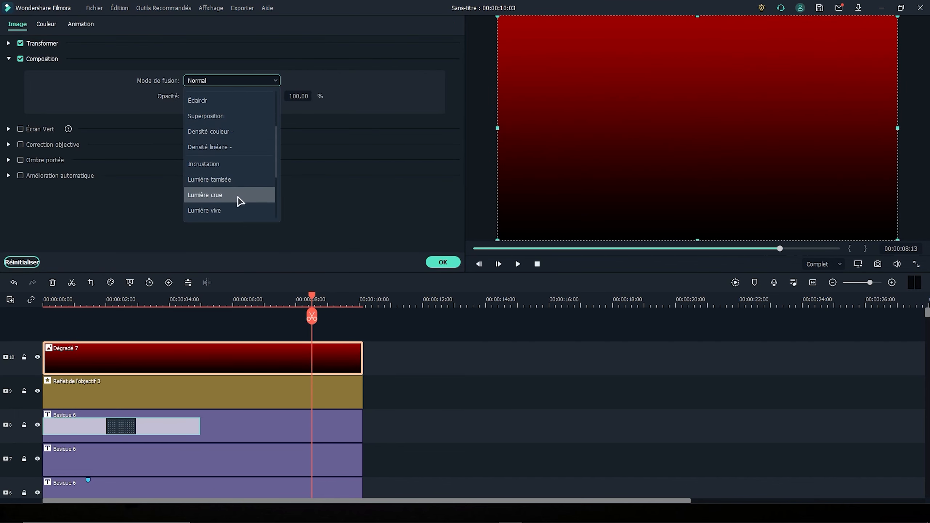
pyautogui.scroll(-2, 222, 207)
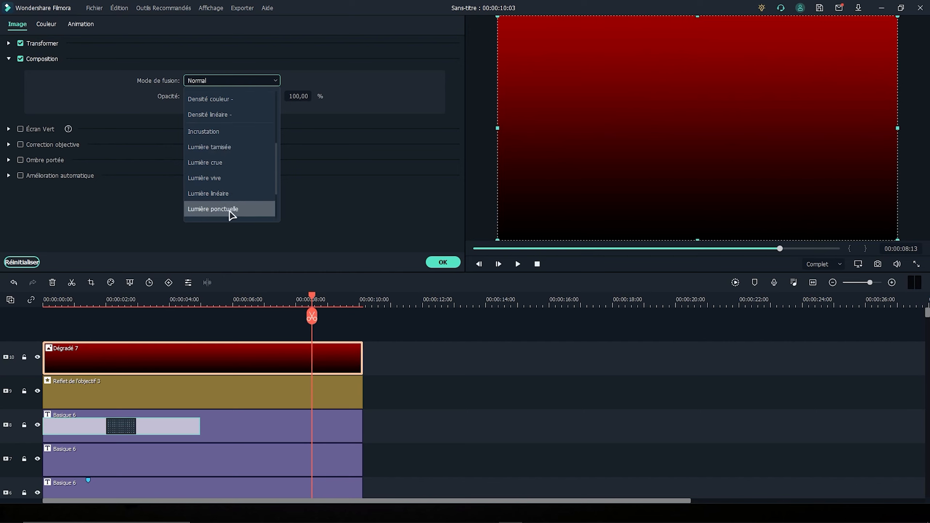
pyautogui.click(232, 211)
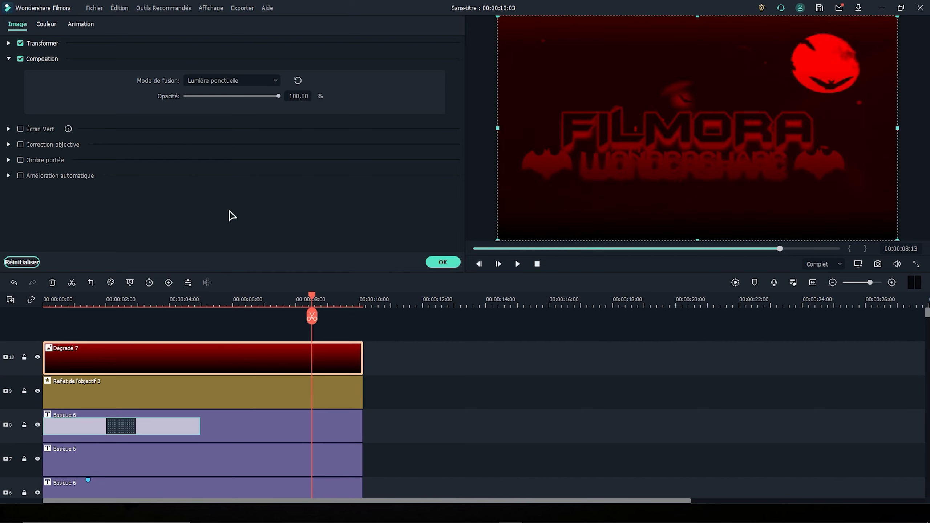
pyautogui.click(272, 80)
pyautogui.click(241, 180)
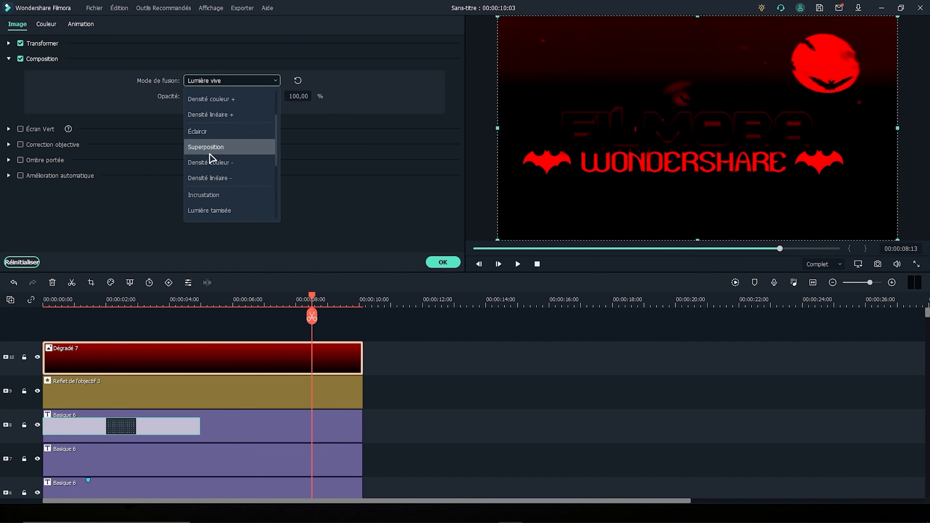
pyautogui.click(210, 150)
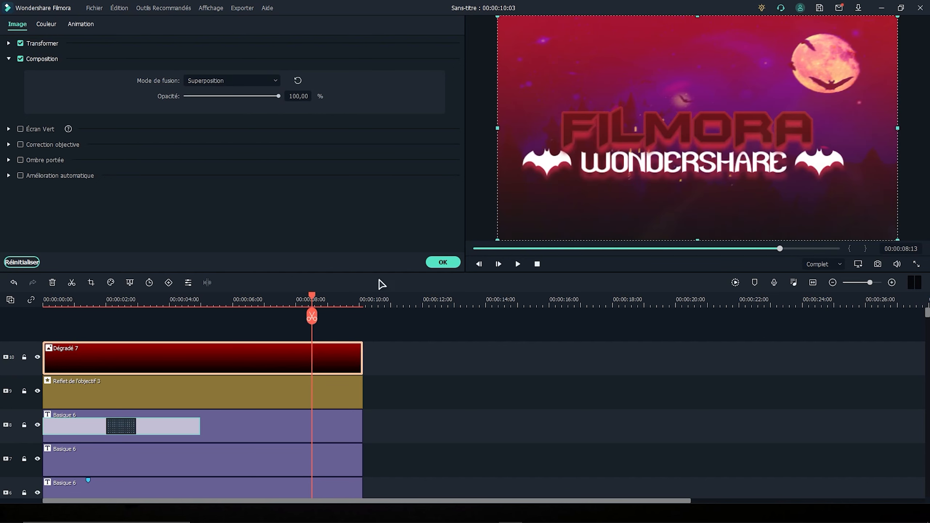
pyautogui.click(443, 262)
pyautogui.click(85, 301)
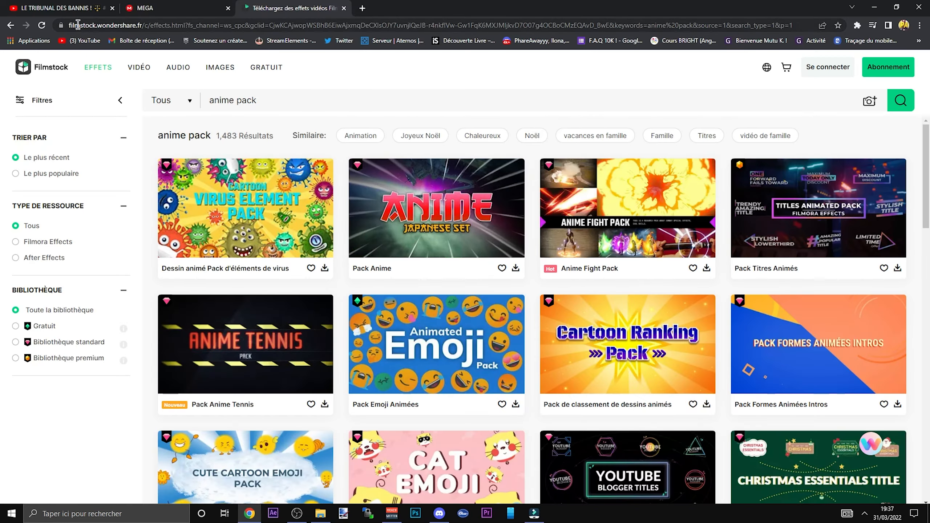
# Switch to the Filmstock website in the browser and review the effects listed for "anime pack"
pyautogui.moveTo(77, 25); pyautogui.dragTo(198, 35)
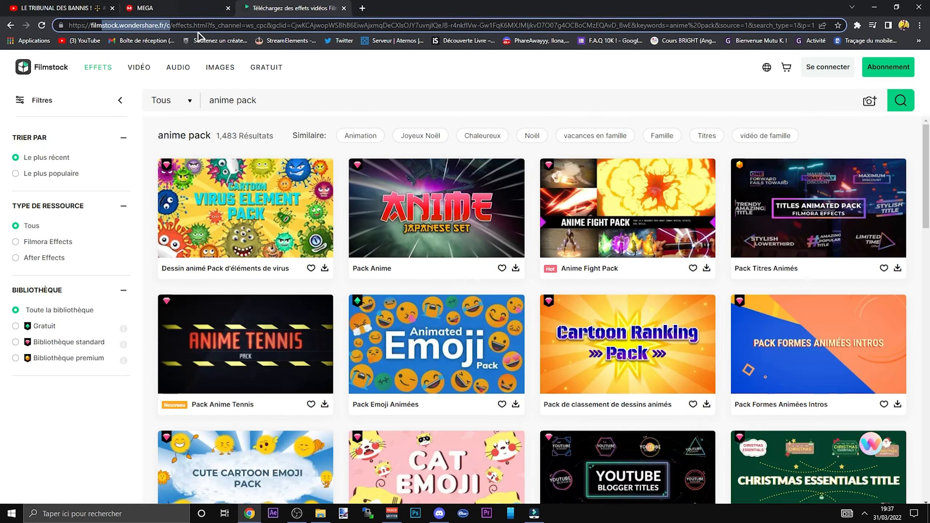
pyautogui.moveTo(296, 94); pyautogui.dragTo(208, 96)
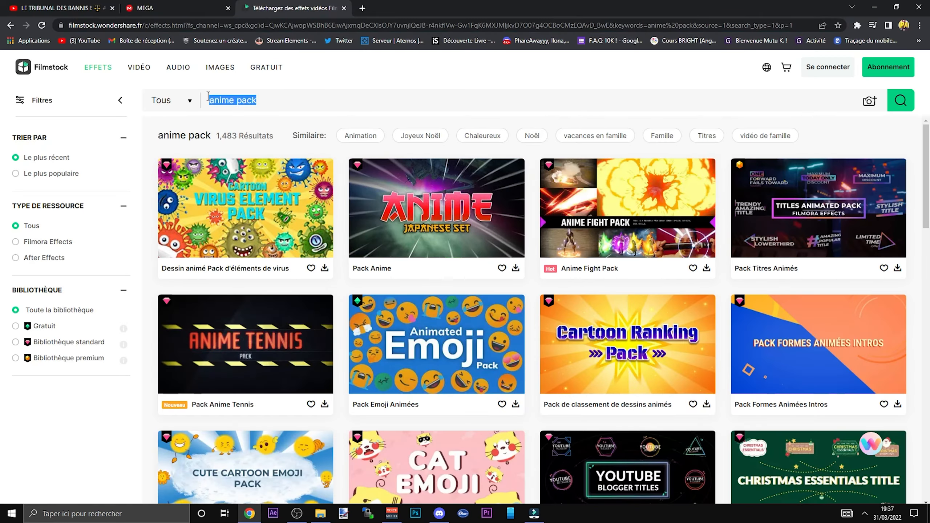
pyautogui.click(467, 217)
pyautogui.scroll(-1, 468, 216)
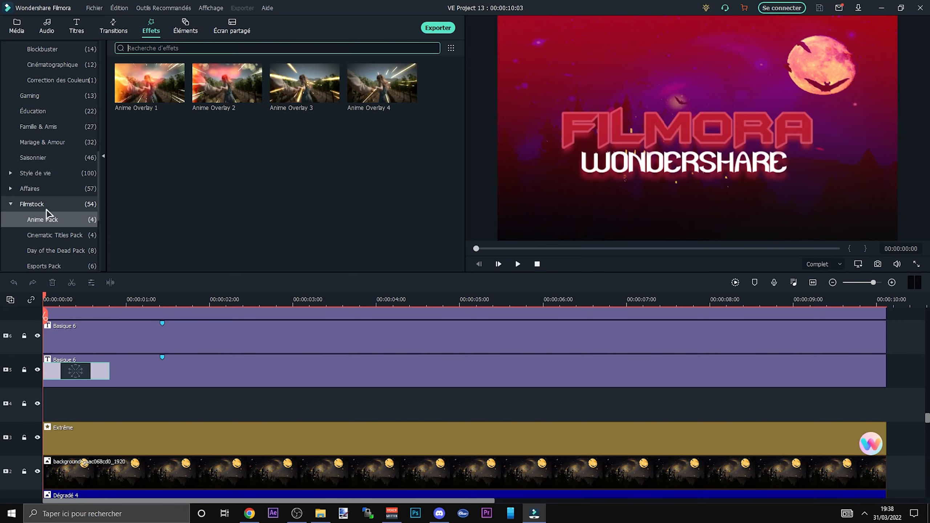
# Back in Filmora, add Anime Overlay 3 from the Filmstock Anime Pack at the start of the track above Extrême and preview it
pyautogui.moveTo(306, 84); pyautogui.dragTo(311, 123)
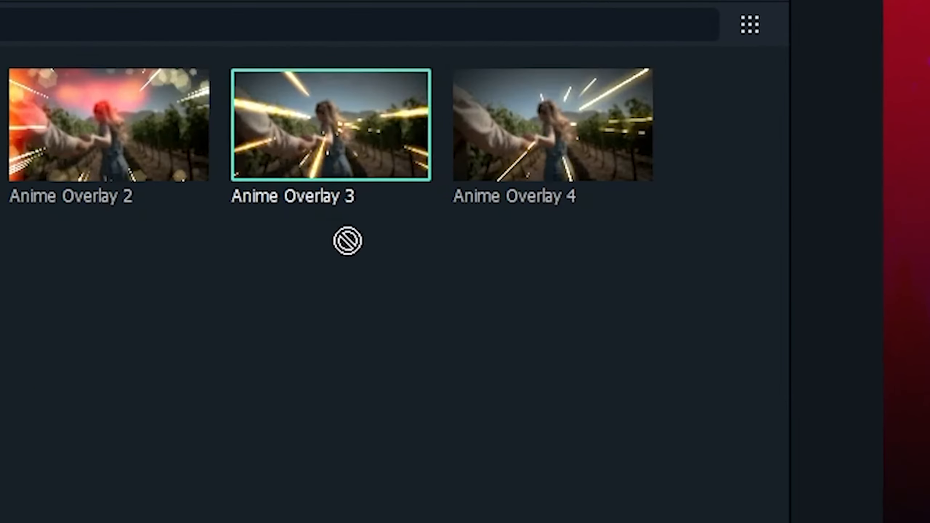
pyautogui.moveTo(347, 241); pyautogui.dragTo(245, 460)
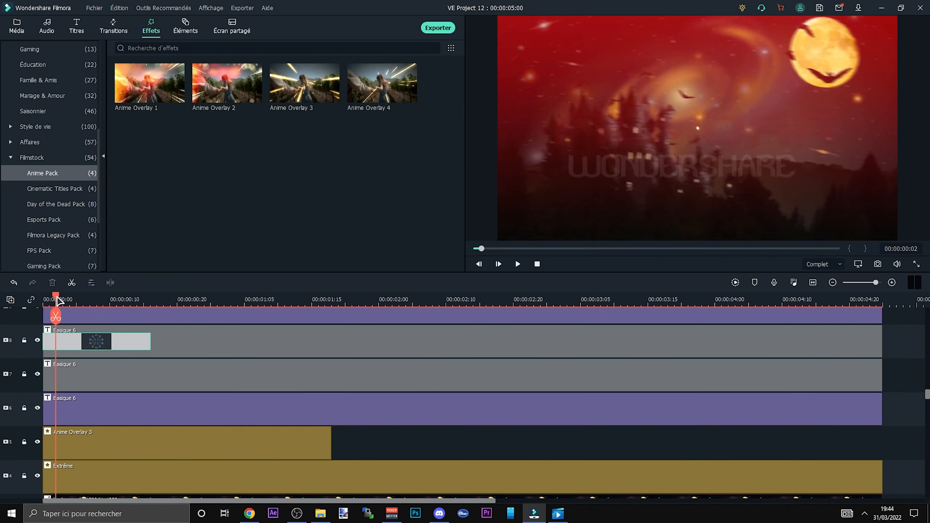
pyautogui.moveTo(57, 297); pyautogui.dragTo(137, 291)
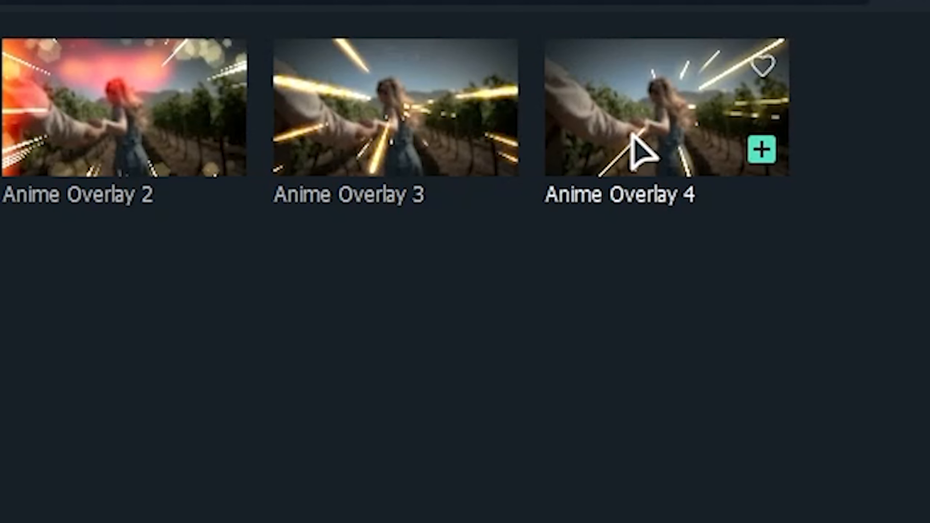
# Place Anime Overlay 4 directly after Anime Overlay 3 on the same track and preview both overlays
pyautogui.moveTo(371, 95); pyautogui.dragTo(385, 91)
pyautogui.moveTo(682, 136); pyautogui.dragTo(270, 343)
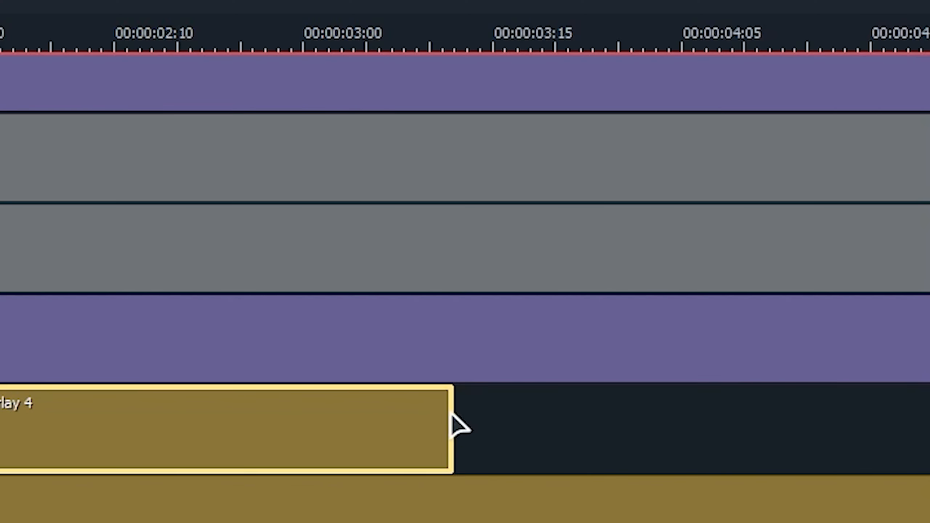
pyautogui.moveTo(444, 411); pyautogui.dragTo(454, 416)
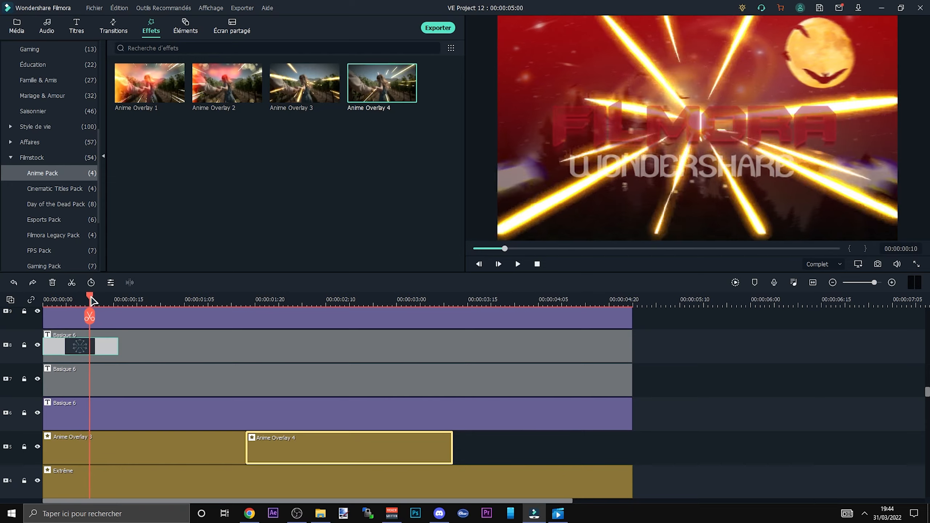
pyautogui.moveTo(92, 299); pyautogui.dragTo(363, 387)
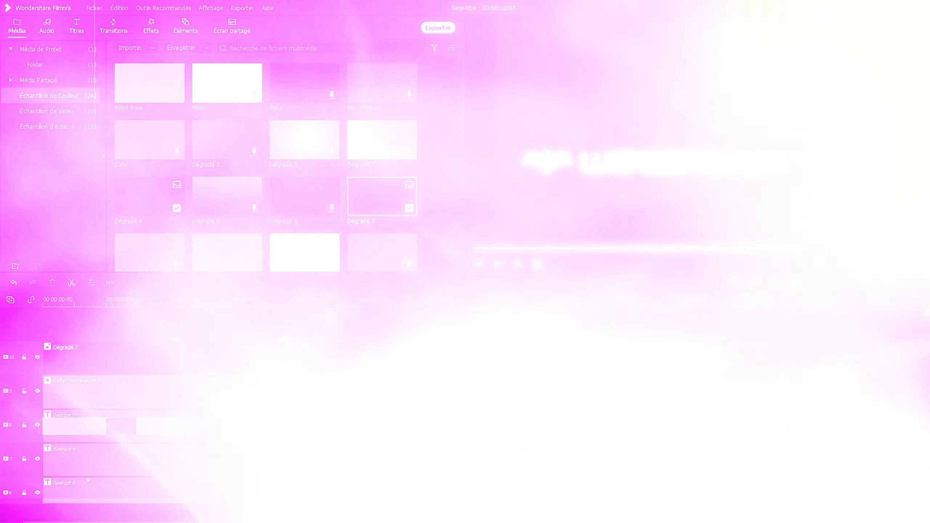